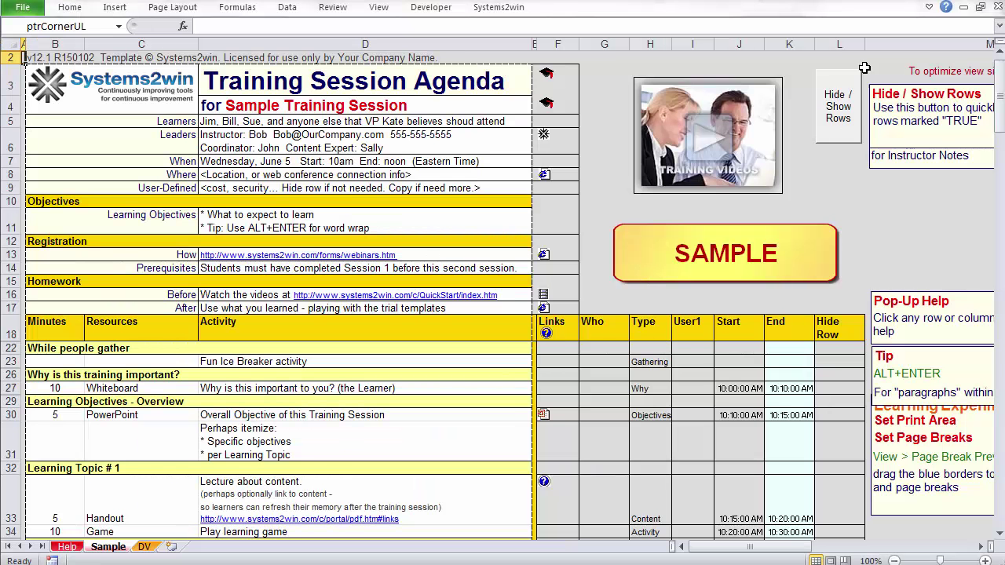
# - Show all rows of the Training Session Agenda, including those flagged in the Hide Row column
pyautogui.click(840, 37)
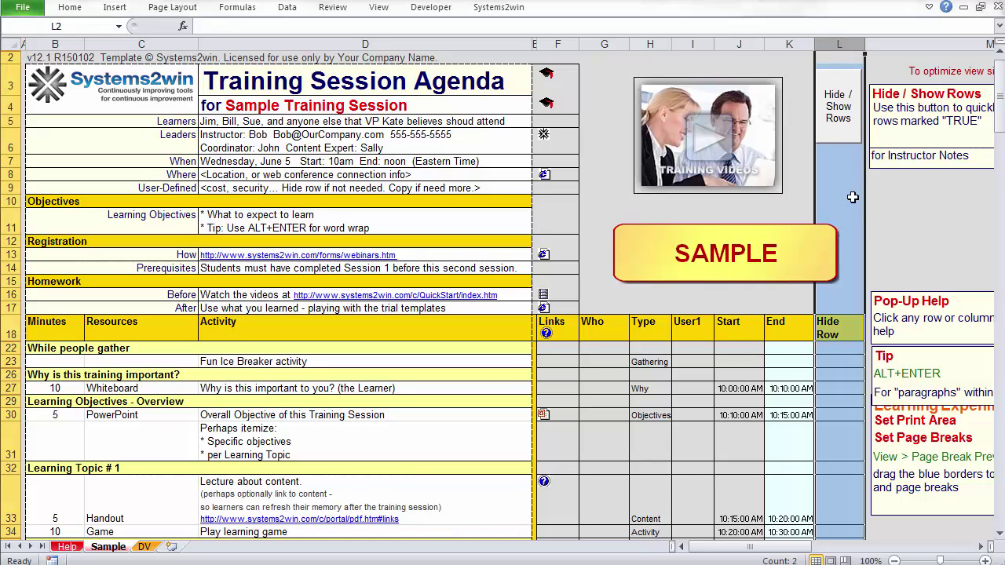
pyautogui.click(844, 97)
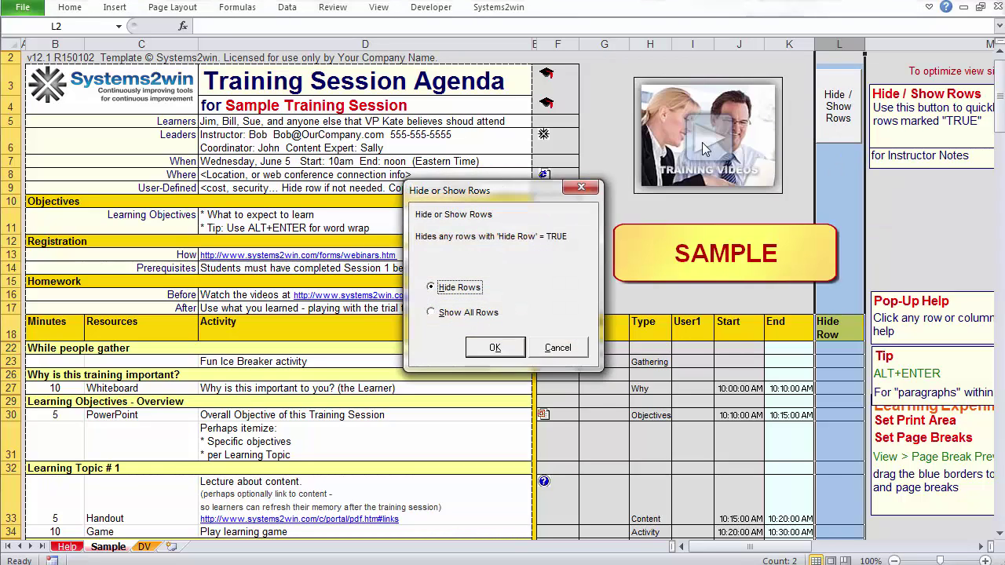
pyautogui.click(451, 314)
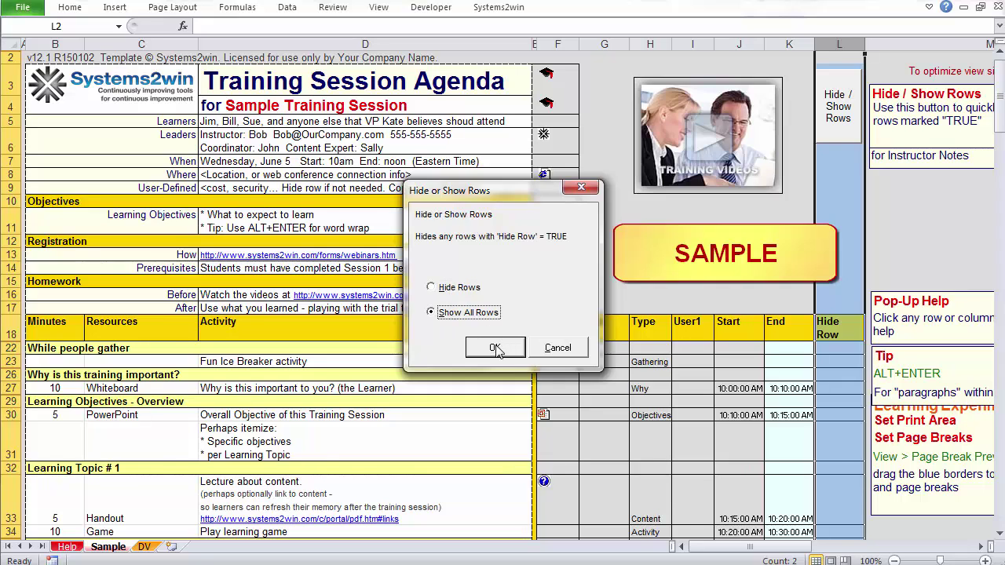
pyautogui.click(495, 348)
# - Highlight the Hide Row cells marked TRUE and their matching rows 19–21, 24–25 and 28
pyautogui.moveTo(839, 348); pyautogui.dragTo(841, 375)
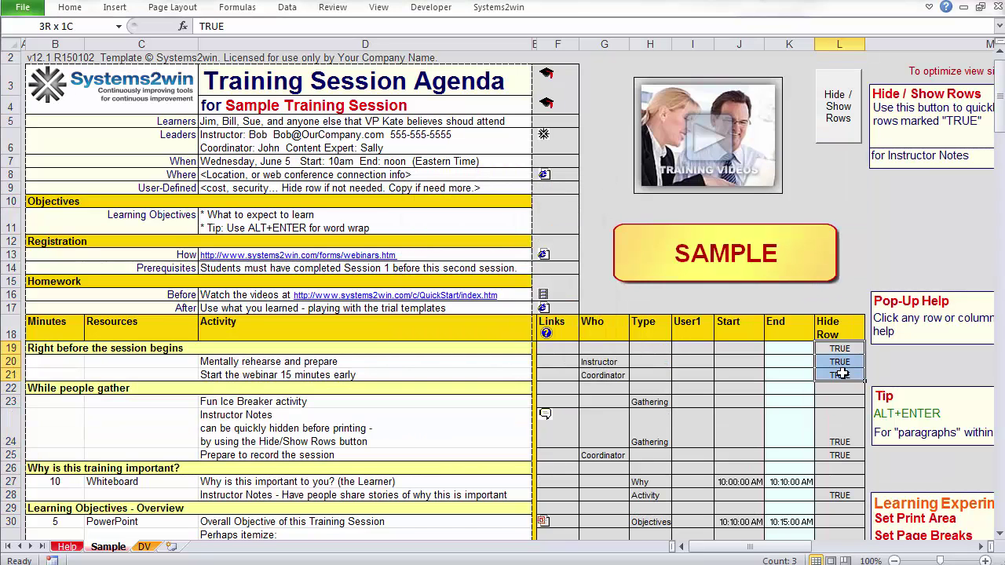
pyautogui.moveTo(838, 428); pyautogui.dragTo(838, 455)
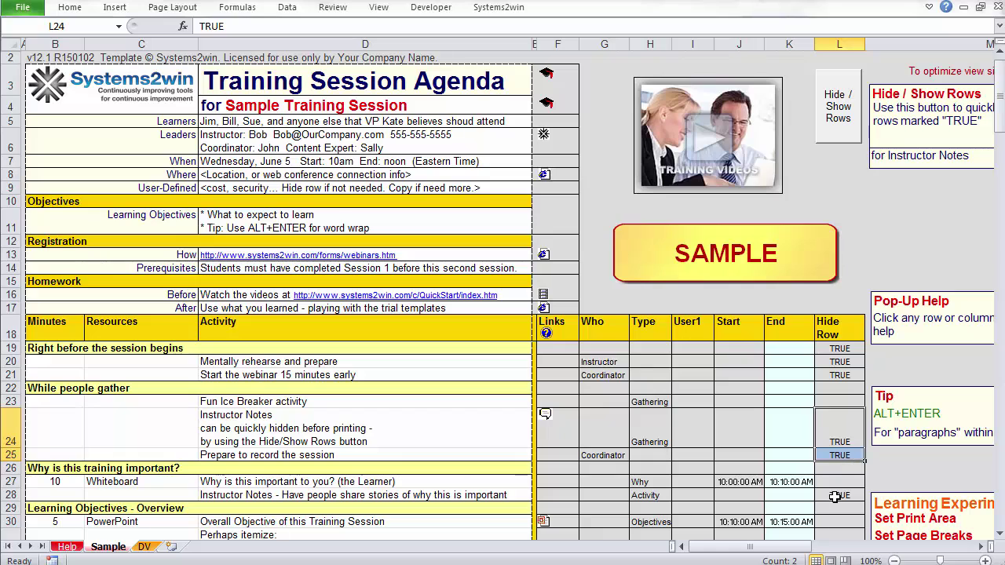
pyautogui.click(835, 497)
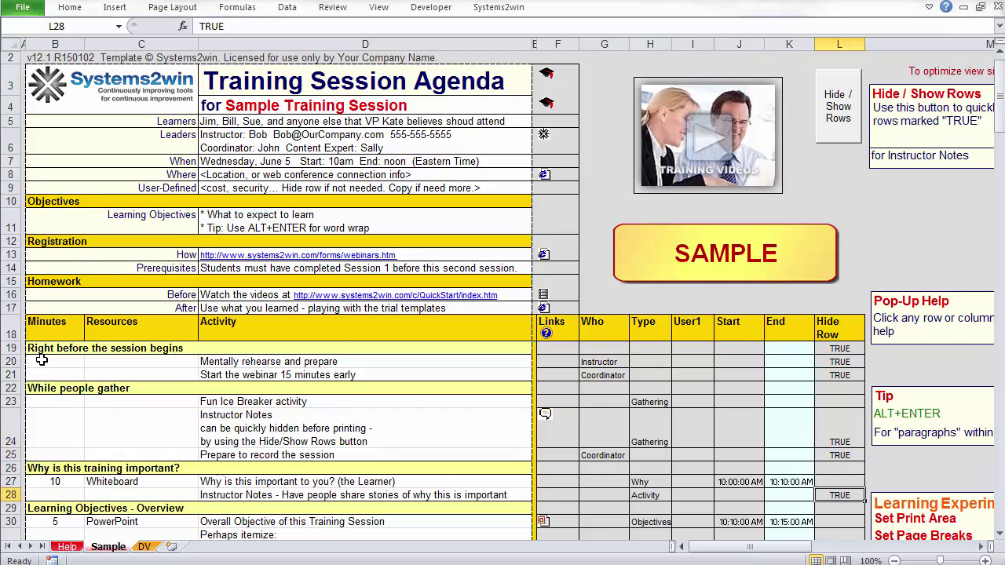
pyautogui.moveTo(10, 348); pyautogui.dragTo(10, 376)
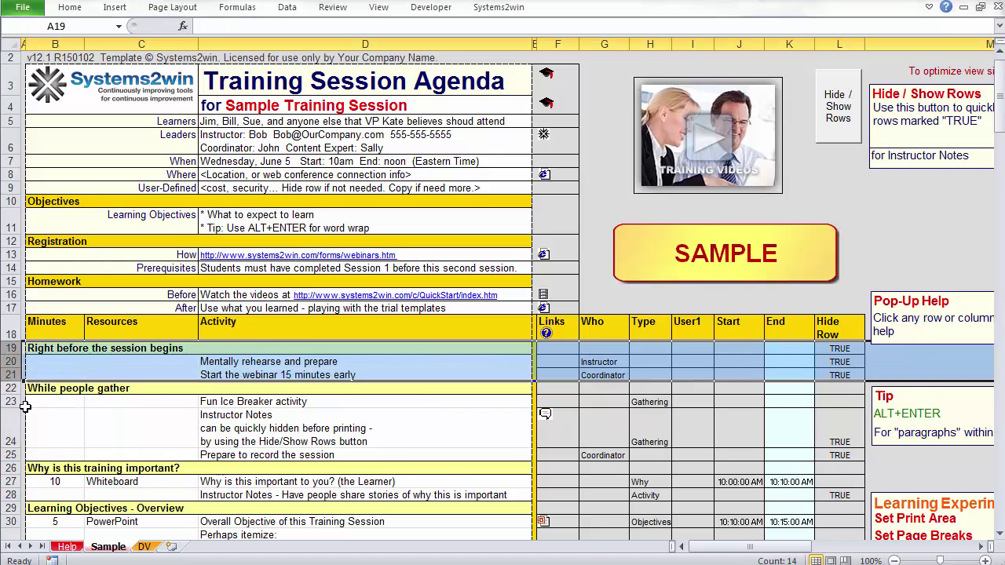
pyautogui.moveTo(4, 425); pyautogui.dragTo(9, 455)
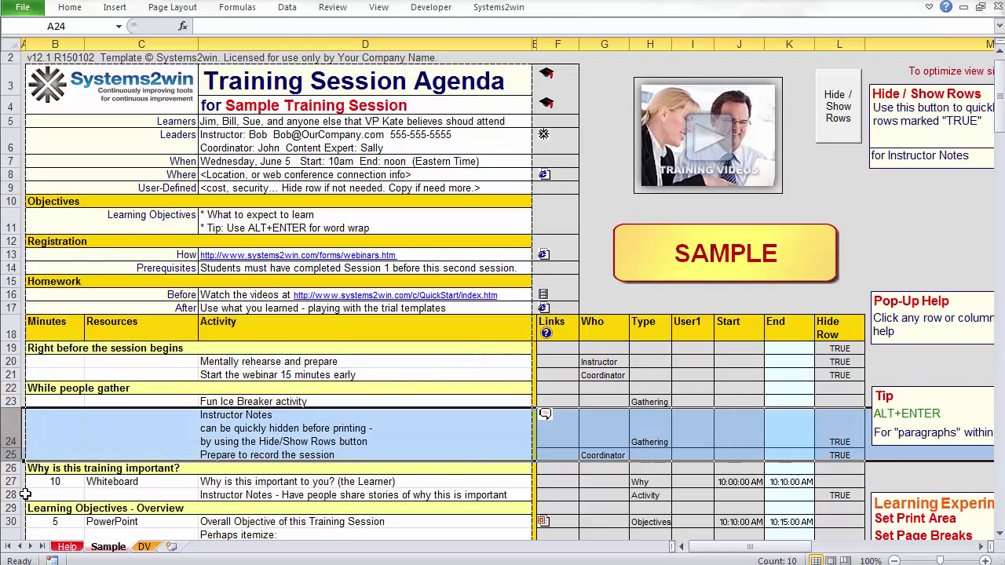
pyautogui.click(9, 496)
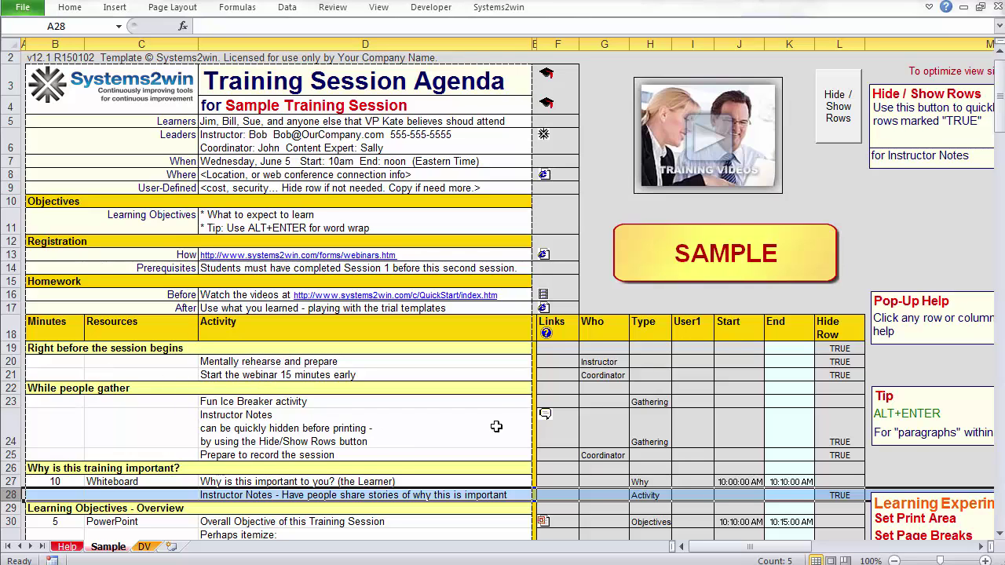
# - Hide the agenda rows marked TRUE and check the sheet in print preview, returning to the worksheet
pyautogui.click(850, 124)
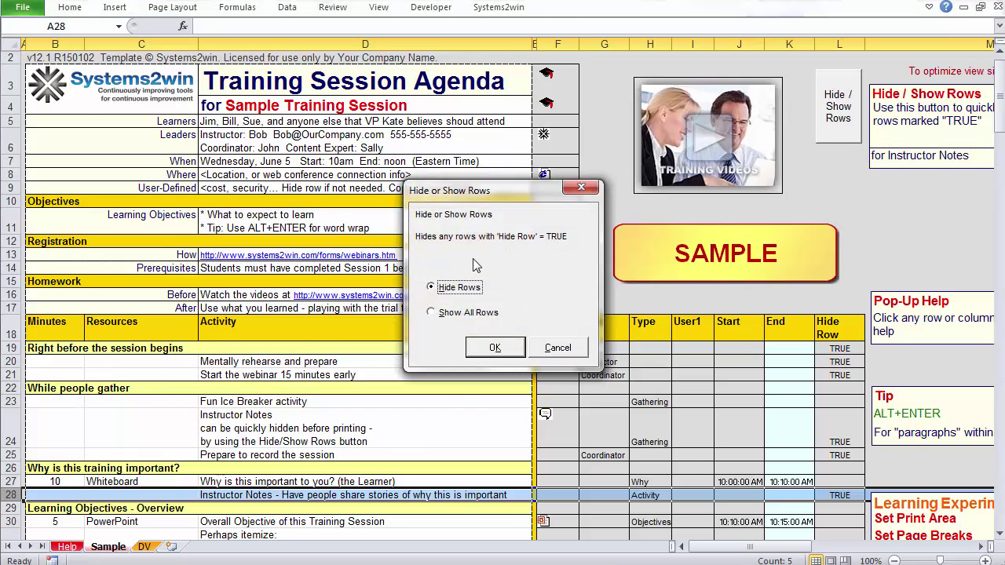
pyautogui.click(493, 350)
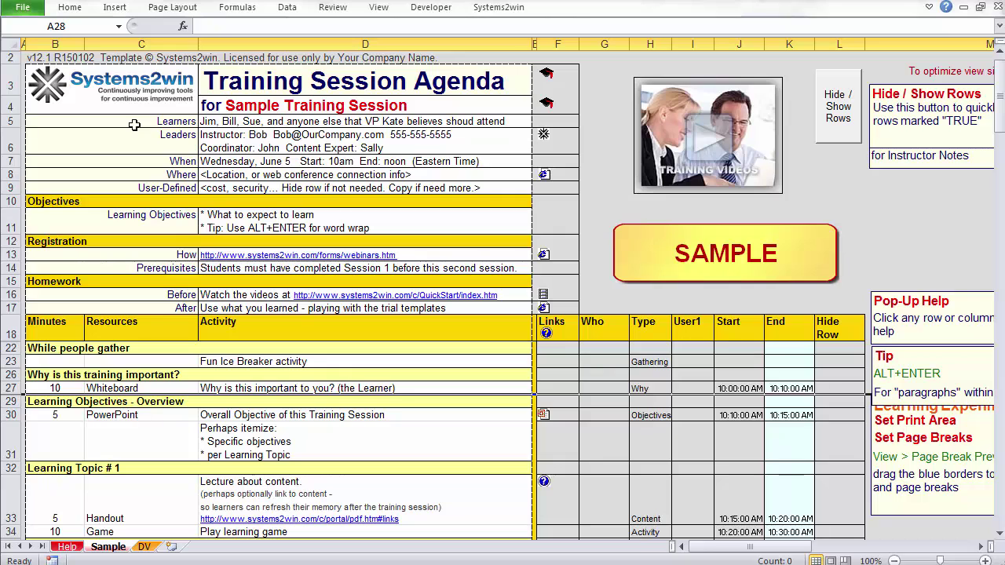
pyautogui.click(24, 8)
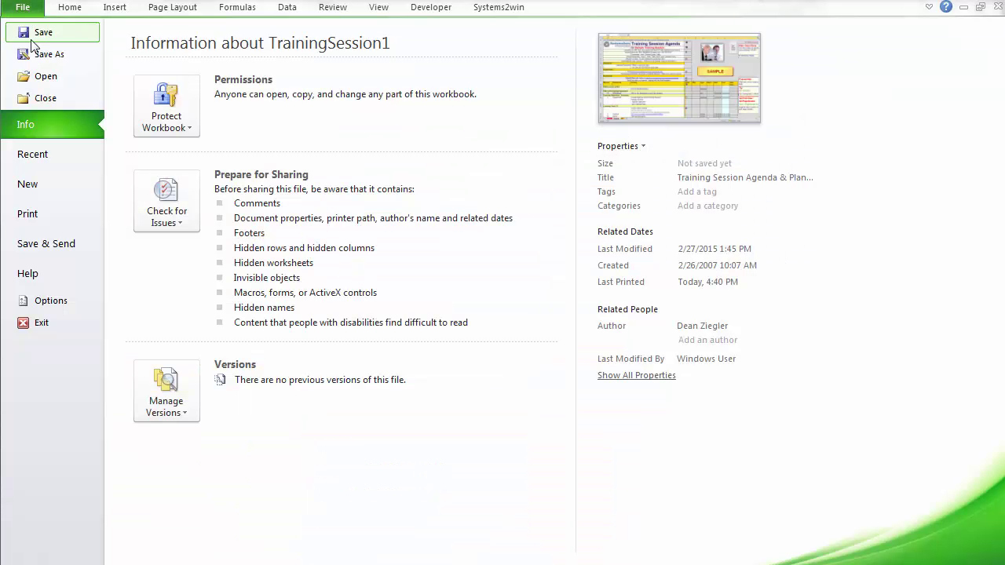
pyautogui.click(30, 214)
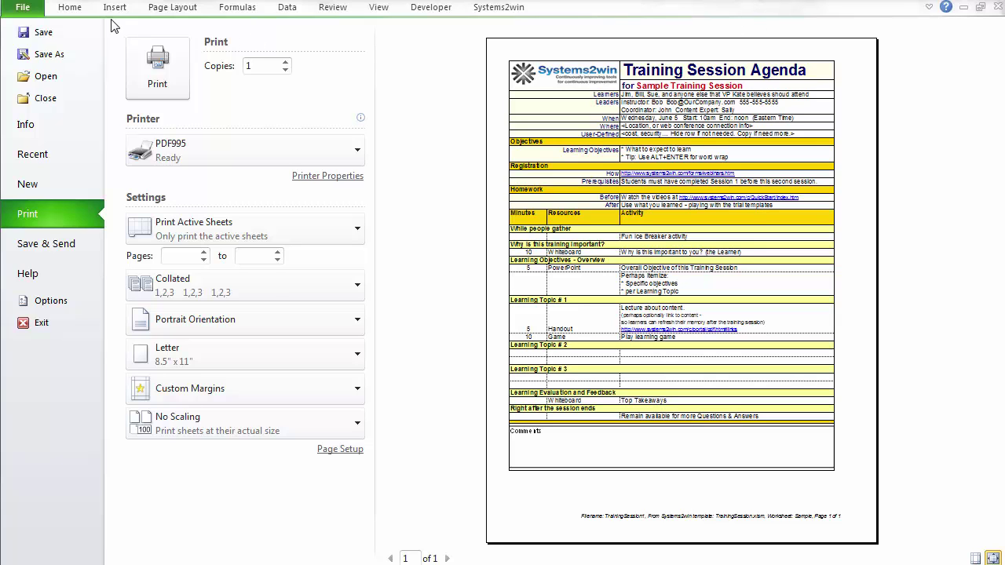
pyautogui.click(68, 8)
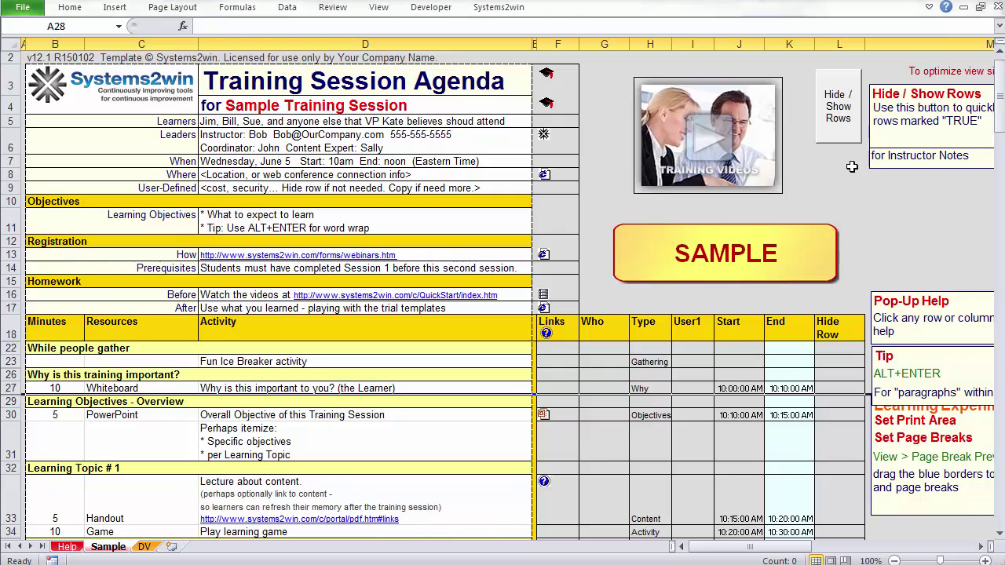
# - Unhide every row of the agenda so the instructor notes can be read
pyautogui.click(844, 133)
pyautogui.click(460, 312)
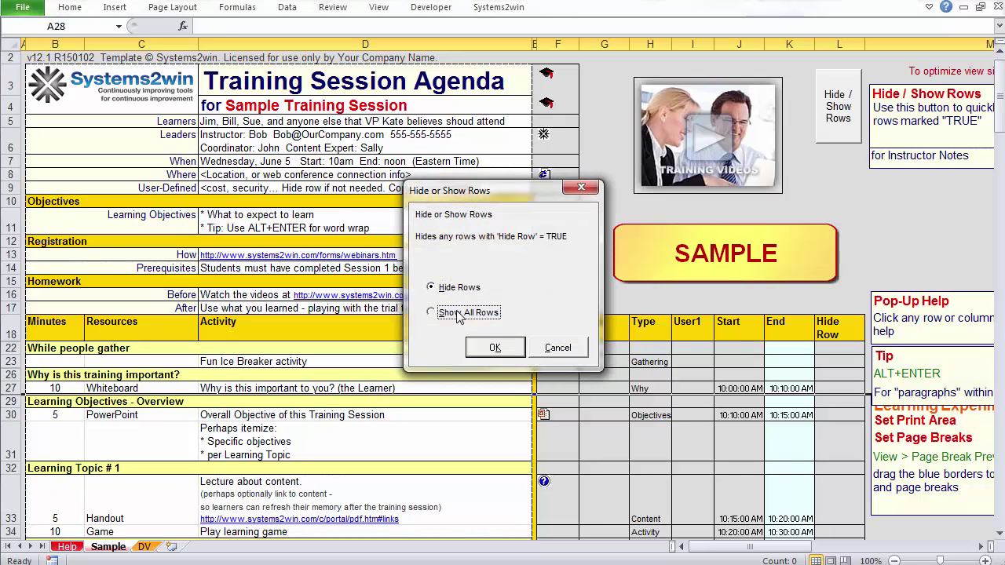
pyautogui.click(495, 347)
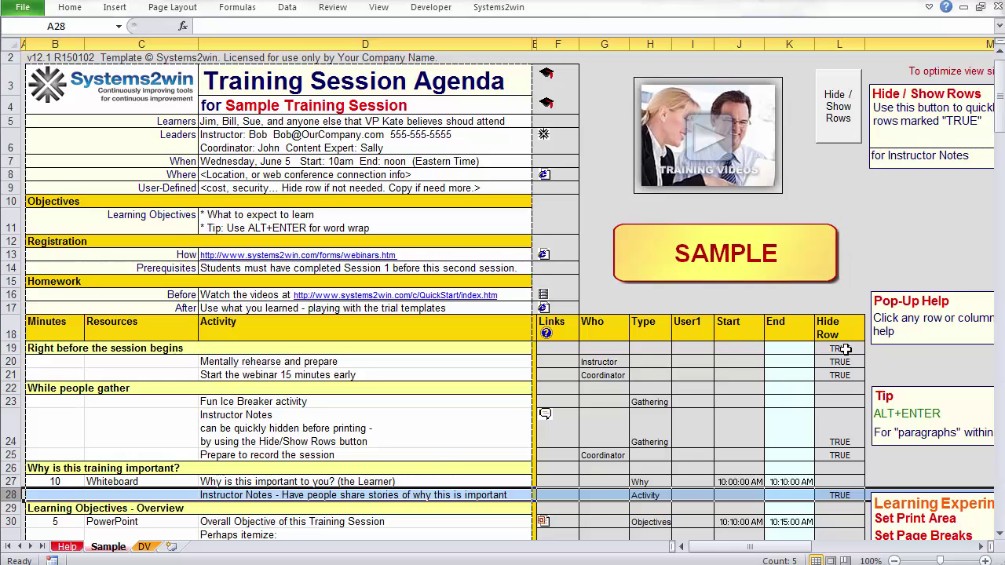
# - Run Hide or Show Rows on the agenda with the Hide Rows option
pyautogui.click(837, 118)
pyautogui.click(459, 313)
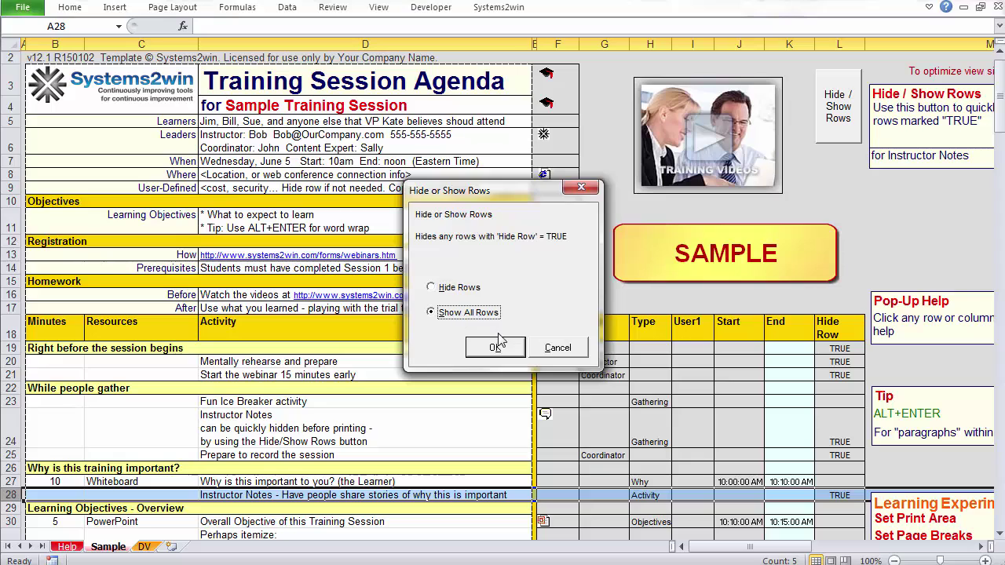
pyautogui.click(464, 291)
pyautogui.click(484, 347)
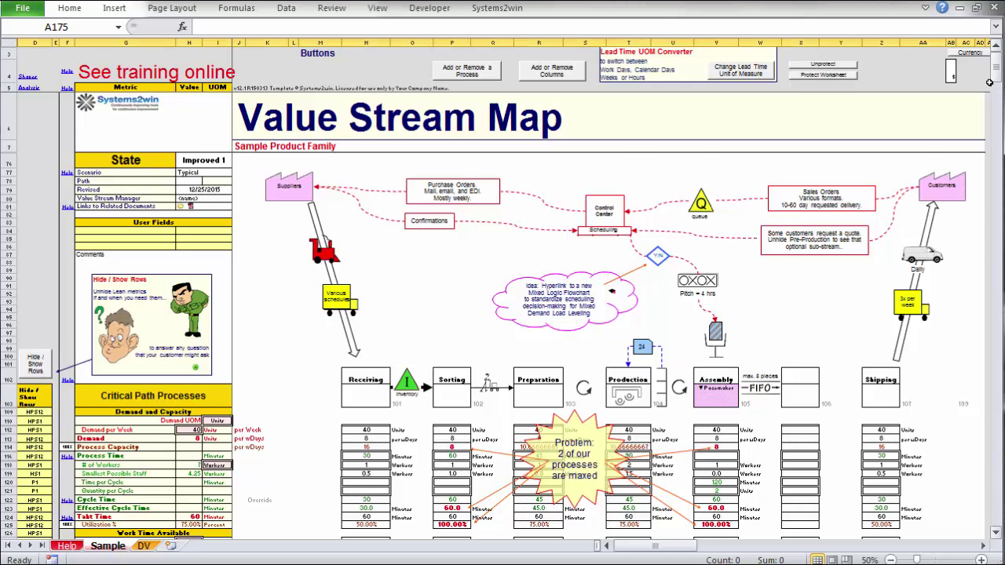
# - Show all rows of the Value Stream Map sample sheet
pyautogui.moveTo(997, 82)
pyautogui.mouseDown()
pyautogui.moveTo(999, 145)
pyautogui.moveTo(997, 95)
pyautogui.mouseUp()
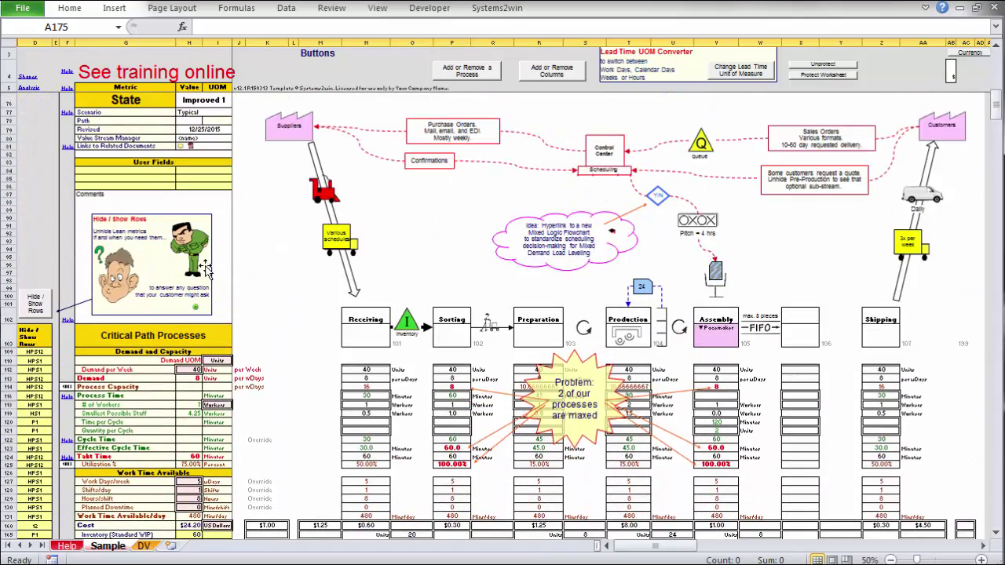
pyautogui.click(36, 304)
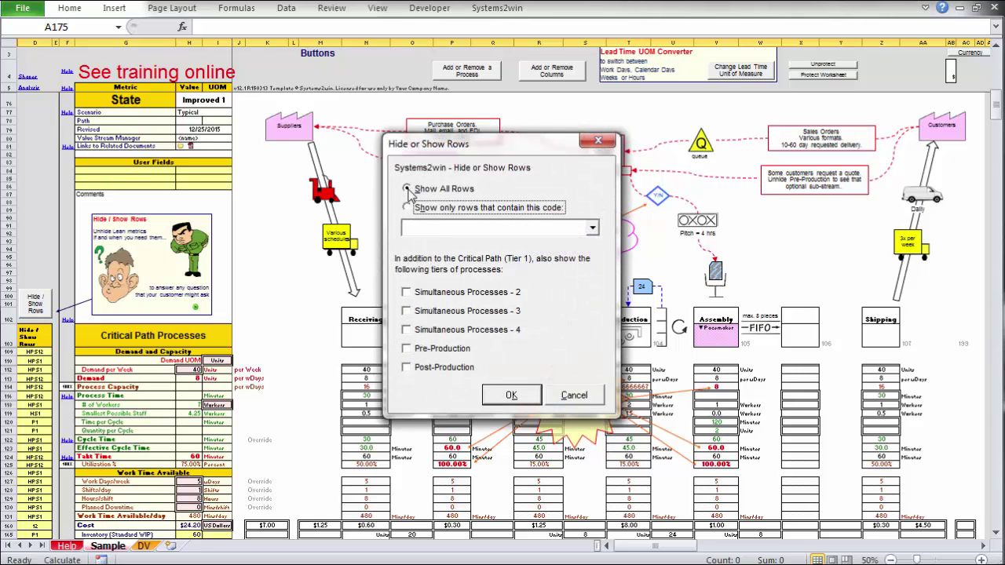
pyautogui.click(511, 395)
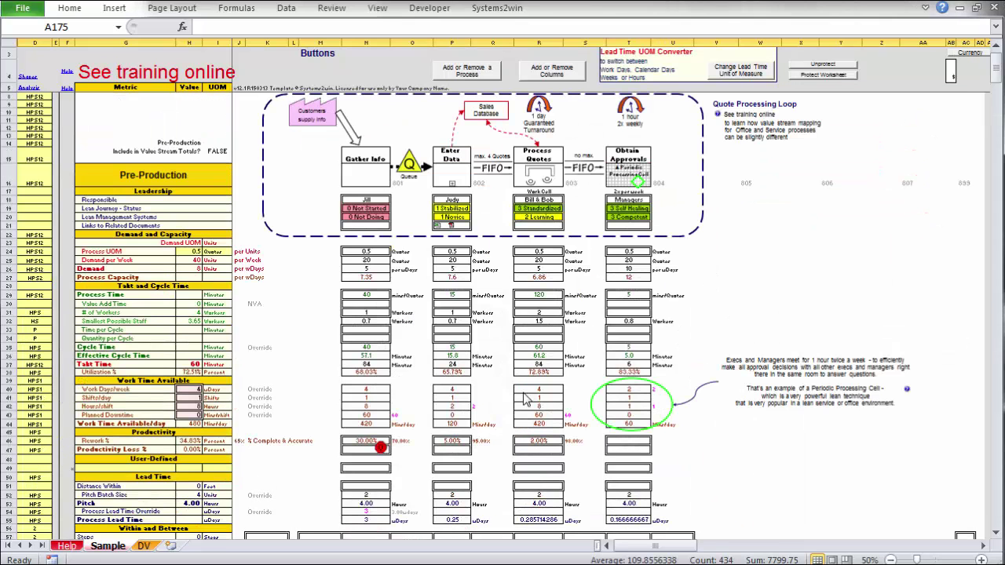
# - Examine the unhidden Pre-Production, Critical Path Processes and Post-Production sections, highlighting rows 16–22 and 103–107
pyautogui.moveTo(998, 65); pyautogui.dragTo(997, 55)
pyautogui.moveTo(4, 235); pyautogui.dragTo(4, 297)
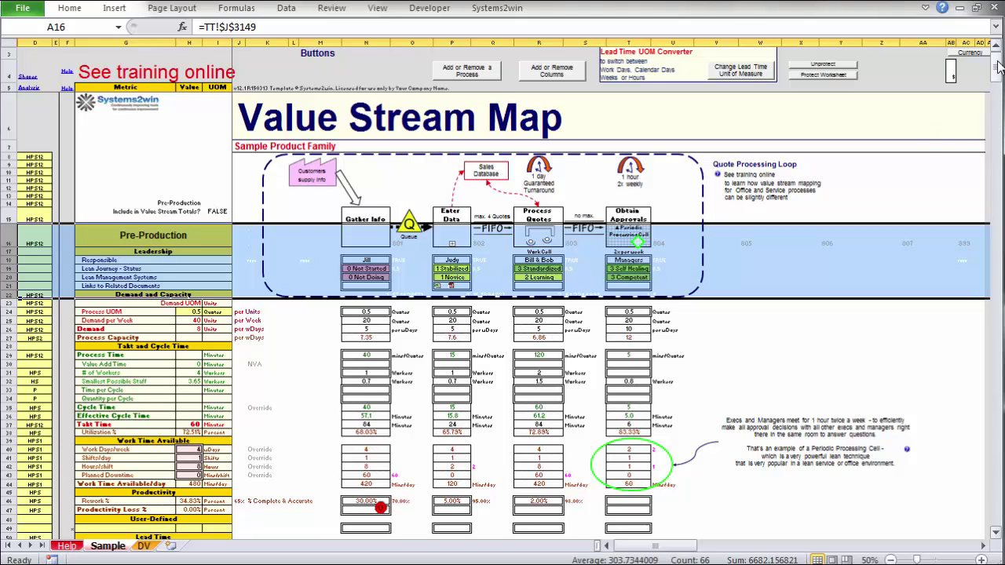
pyautogui.moveTo(999, 68); pyautogui.dragTo(999, 101)
pyautogui.moveTo(6, 391); pyautogui.dragTo(4, 435)
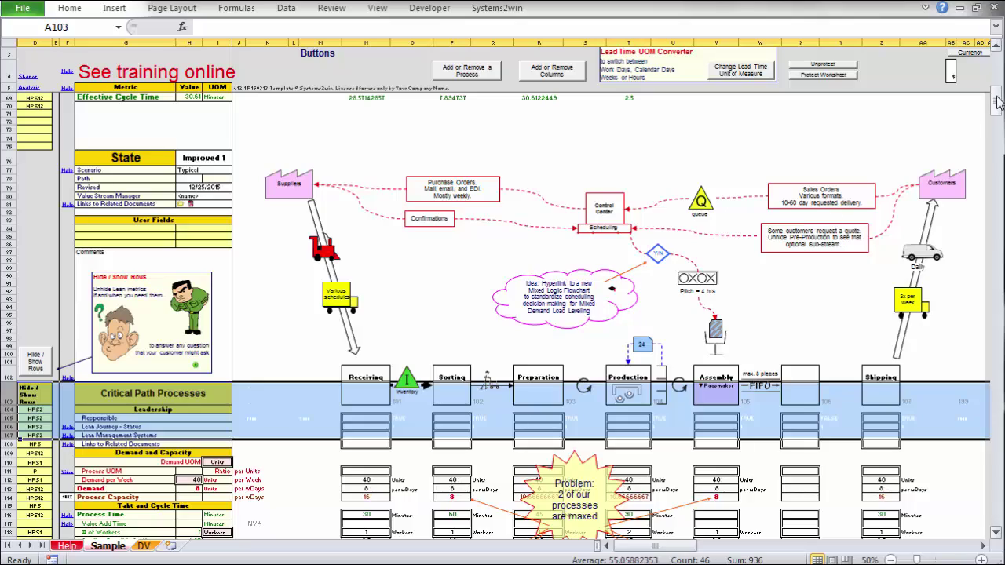
pyautogui.moveTo(998, 102); pyautogui.dragTo(997, 269)
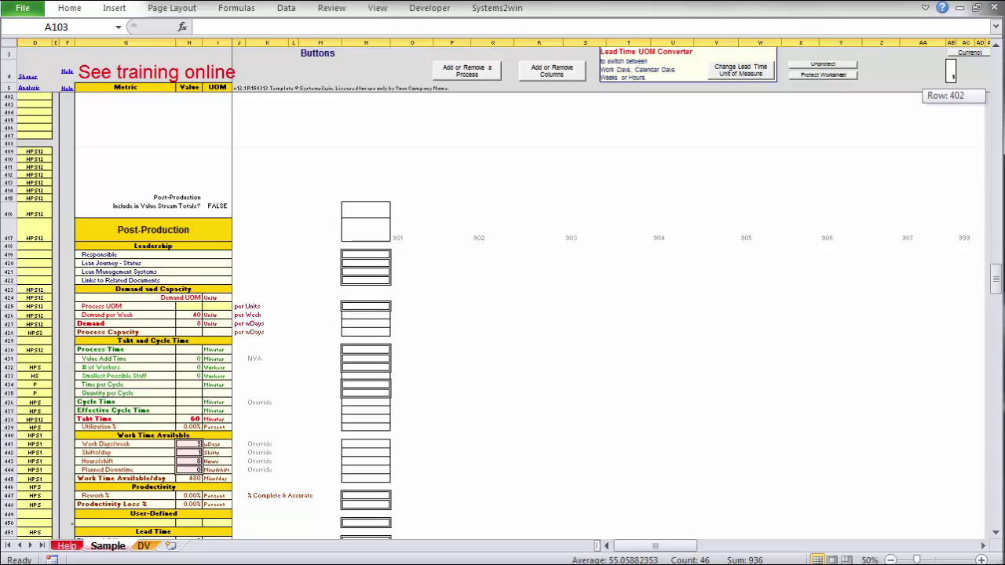
pyautogui.moveTo(997, 268); pyautogui.dragTo(997, 72)
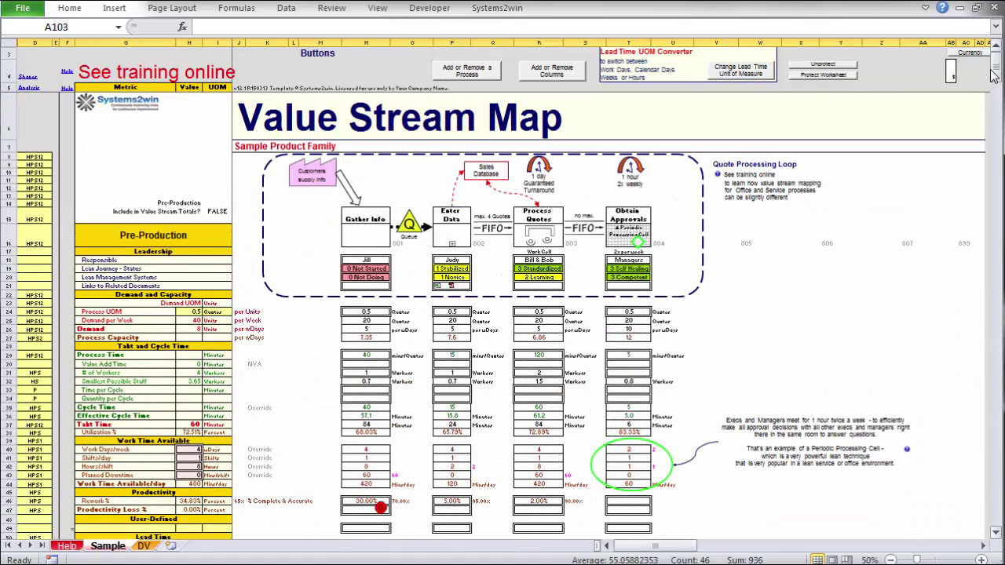
# - Show only the map rows containing code 1 (Simple), and also include Simultaneous Processes - 2 and Post-Production
pyautogui.moveTo(997, 76); pyautogui.dragTo(998, 106)
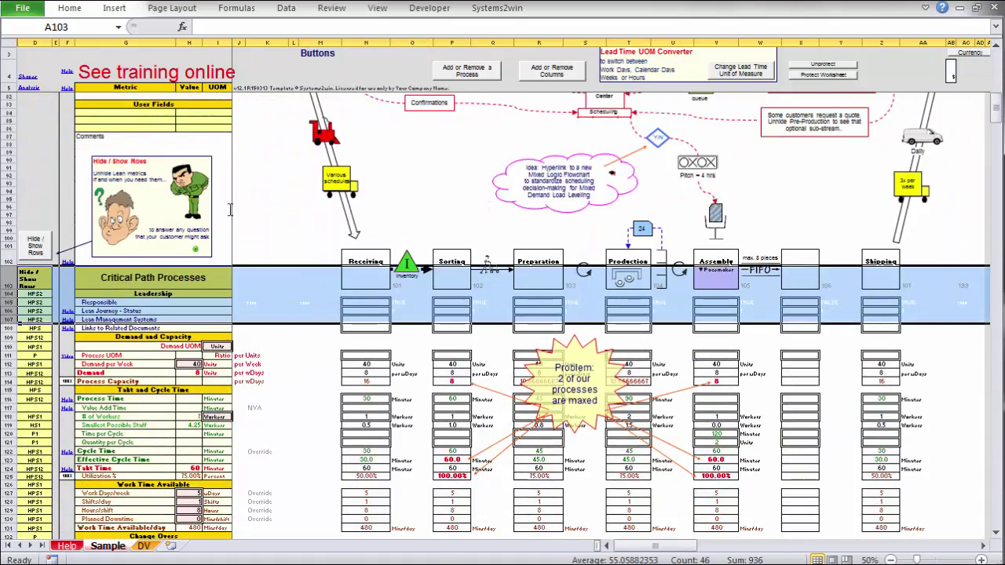
pyautogui.click(38, 246)
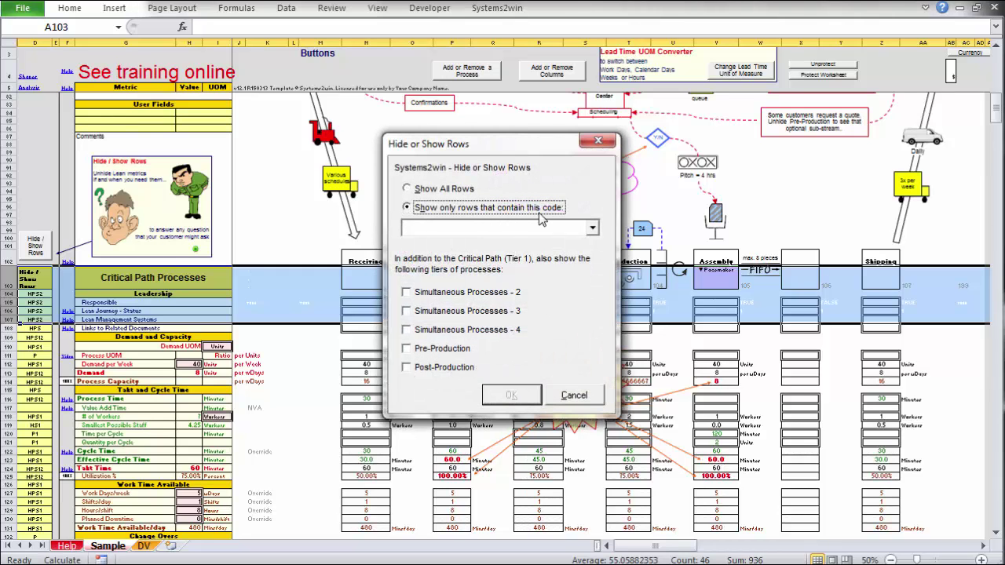
pyautogui.click(592, 227)
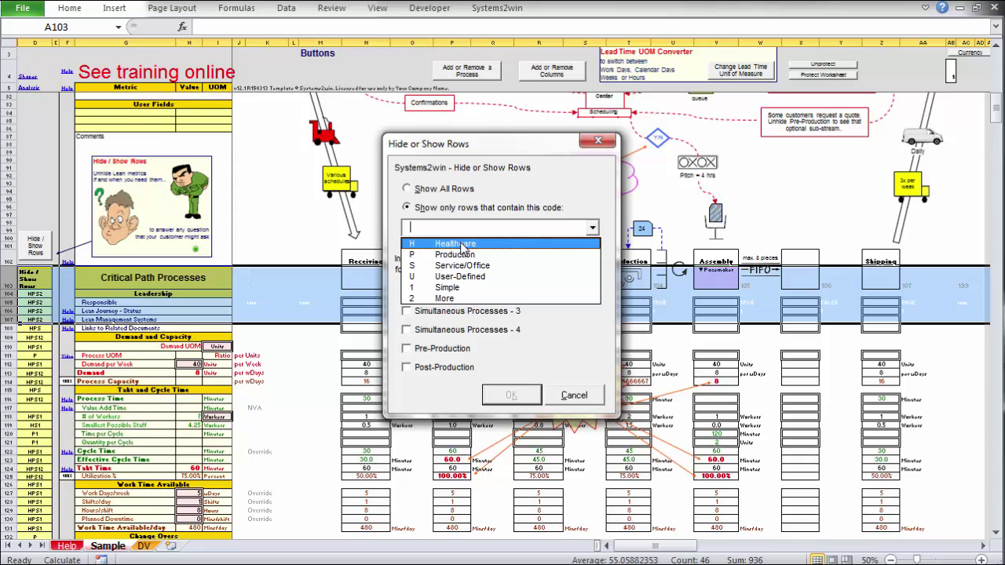
pyautogui.click(444, 289)
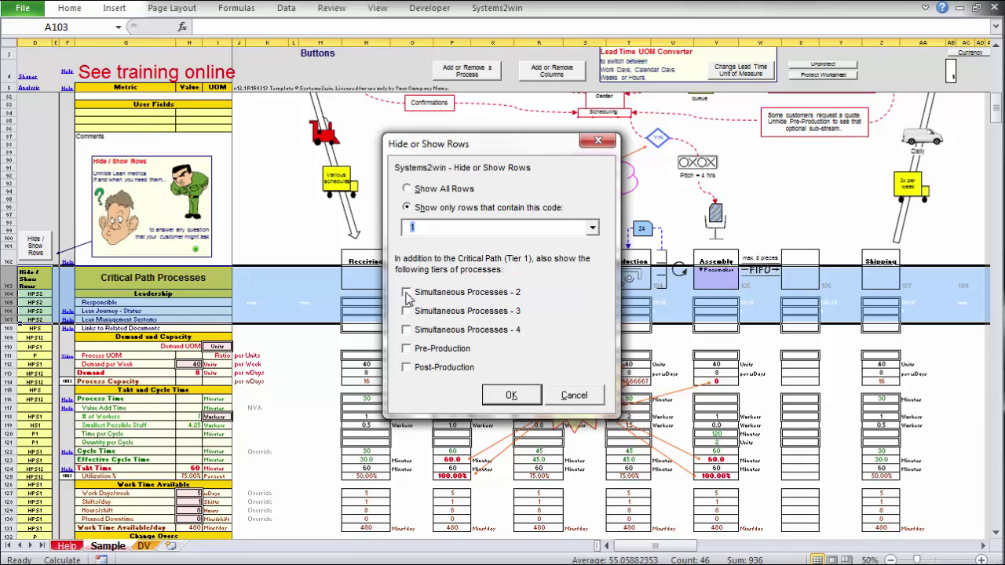
pyautogui.click(406, 293)
pyautogui.click(407, 368)
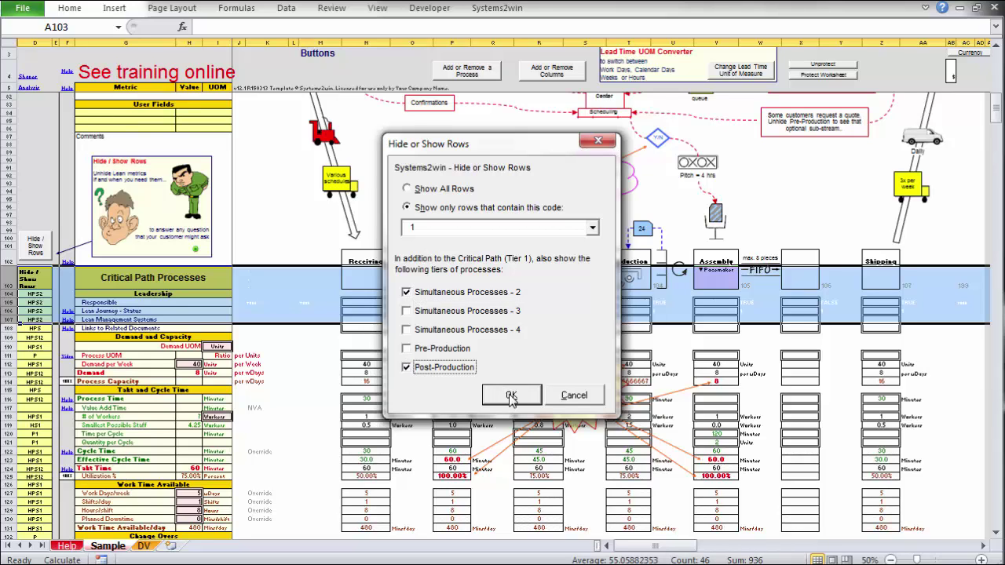
pyautogui.click(510, 397)
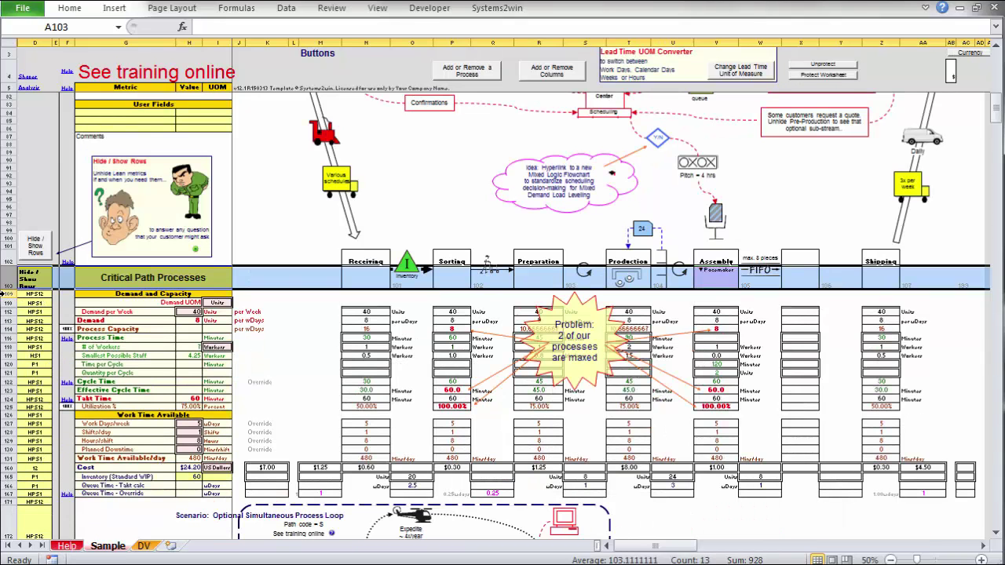
# - Examine the filtered Critical Path and Simultaneous Processes rows, highlighting each block, and return to the top of the map
pyautogui.moveTo(4, 294); pyautogui.dragTo(3, 365)
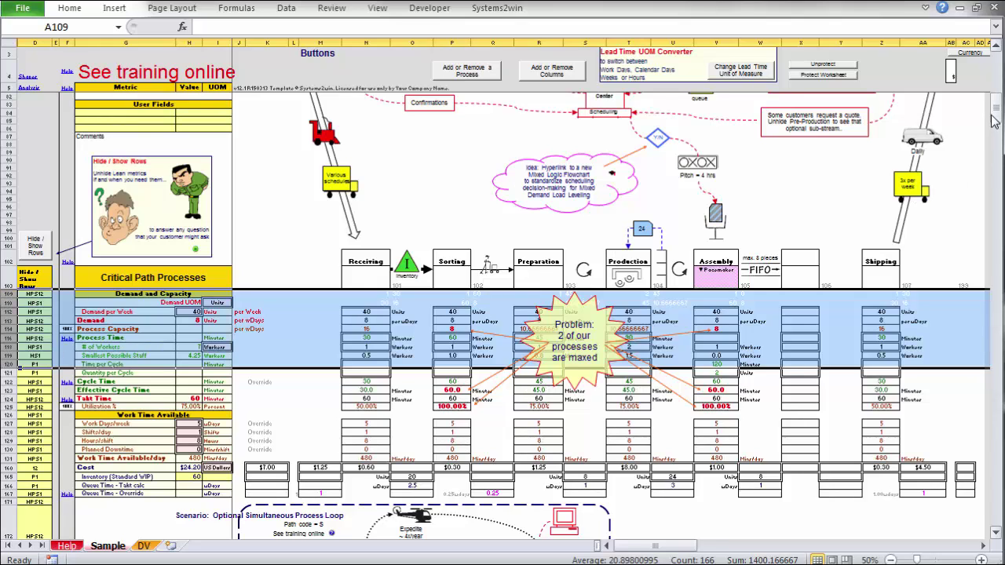
pyautogui.moveTo(995, 117); pyautogui.dragTo(995, 125)
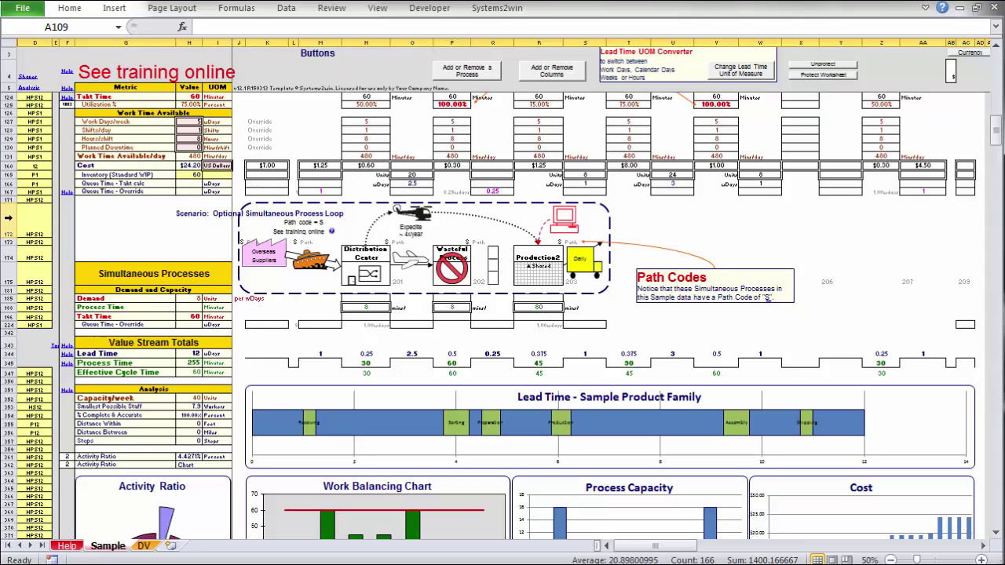
pyautogui.moveTo(13, 220); pyautogui.dragTo(19, 310)
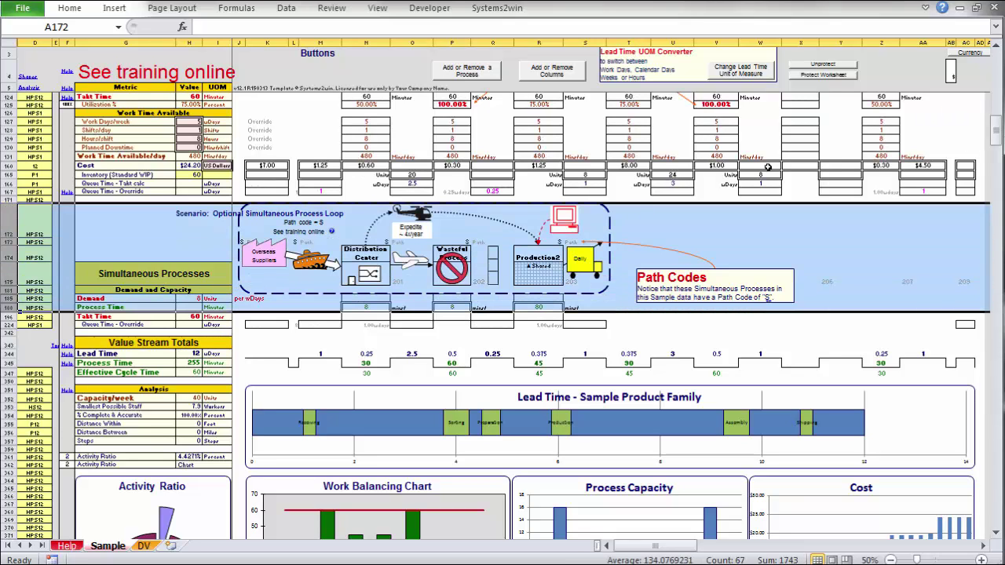
pyautogui.moveTo(995, 126); pyautogui.dragTo(997, 71)
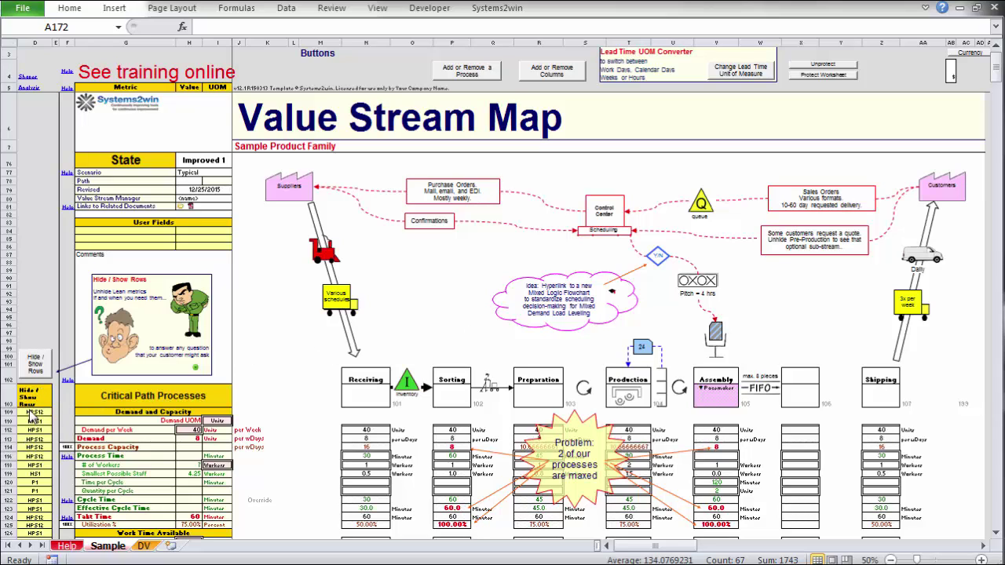
# - Show only the Value Stream Map sample rows containing code S (Service/Office), with no additional process tiers
pyautogui.click(39, 367)
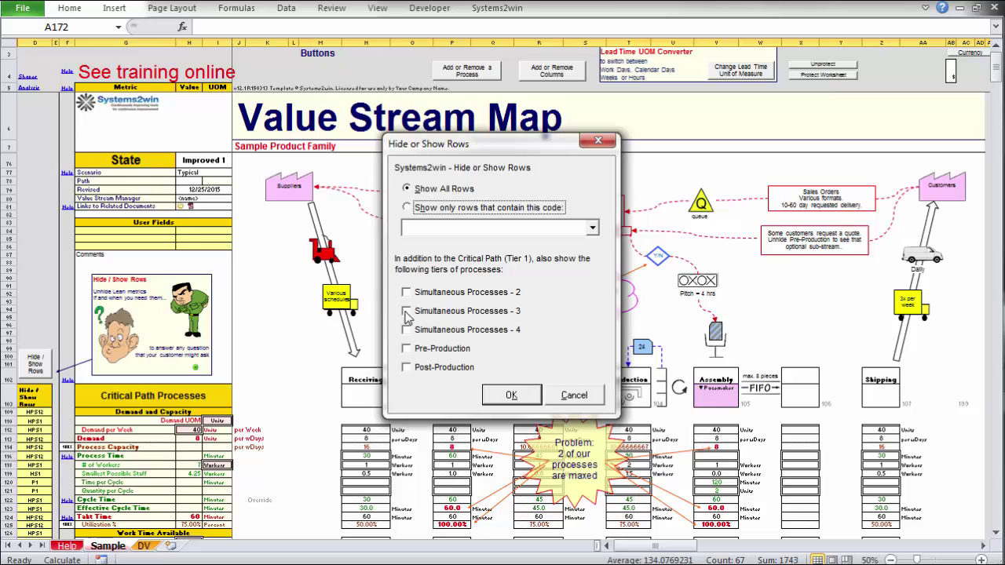
pyautogui.click(406, 207)
pyautogui.click(592, 228)
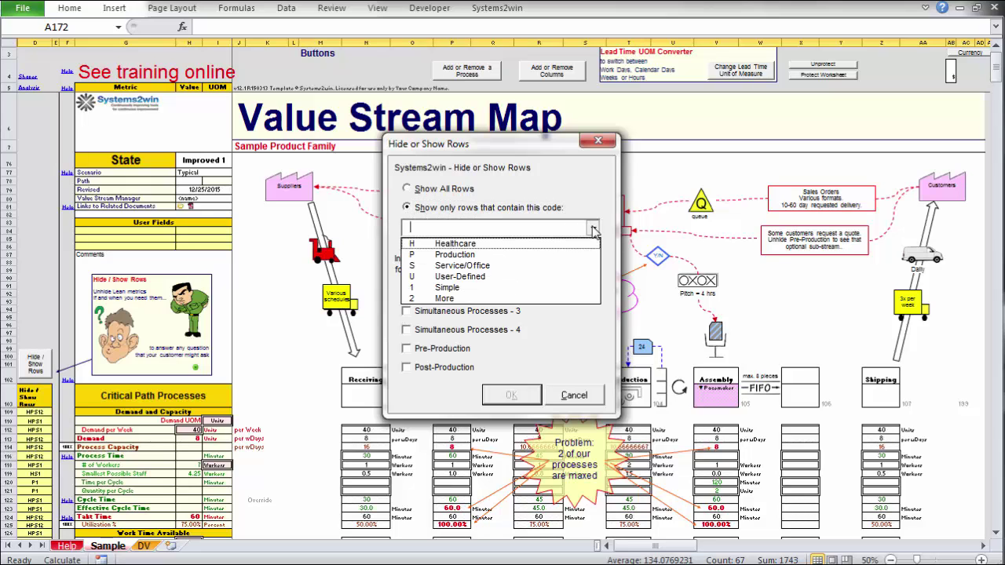
pyautogui.click(462, 266)
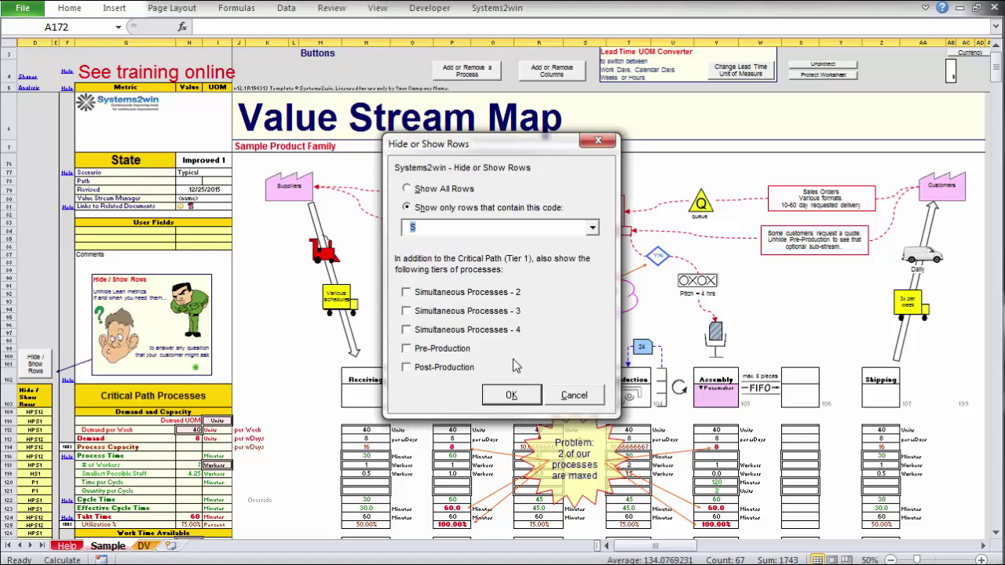
pyautogui.click(511, 395)
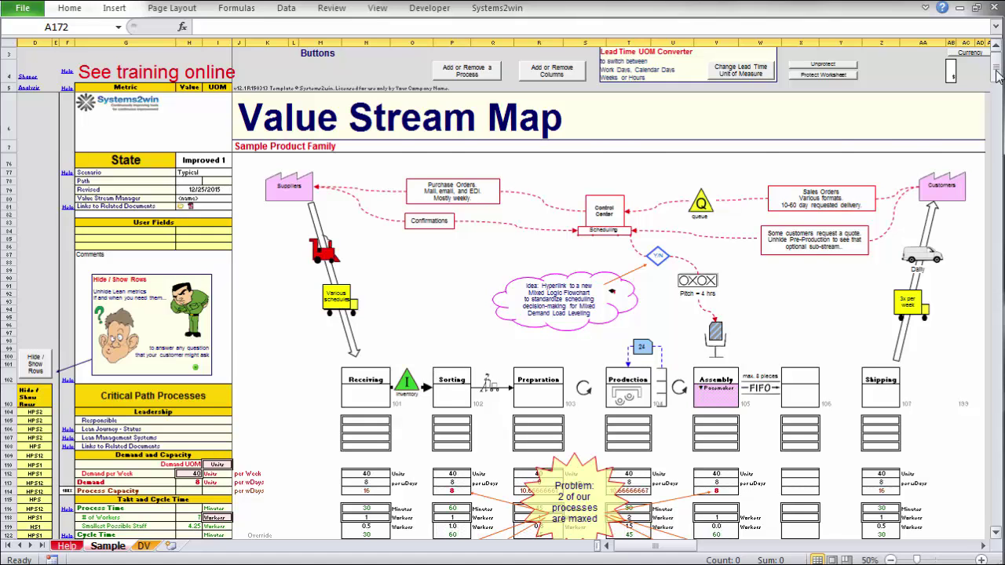
pyautogui.moveTo(995, 75)
pyautogui.mouseDown()
pyautogui.moveTo(994, 130)
pyautogui.moveTo(996, 78)
pyautogui.moveTo(980, 86)
pyautogui.mouseUp()
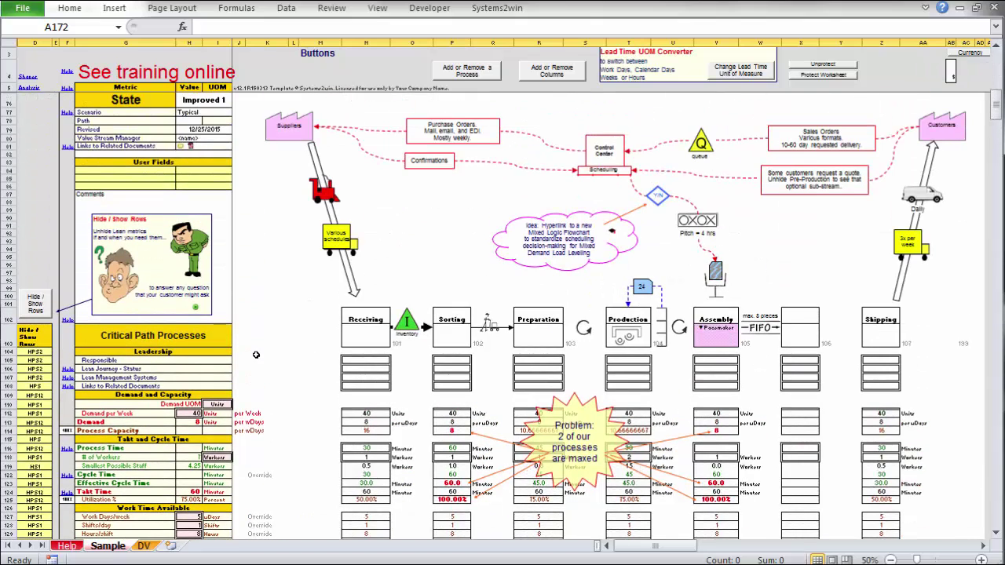
# - Create a blank template sheet from the Help sheet, rename it AsIs, and set its State to AsIs
pyautogui.click(66, 547)
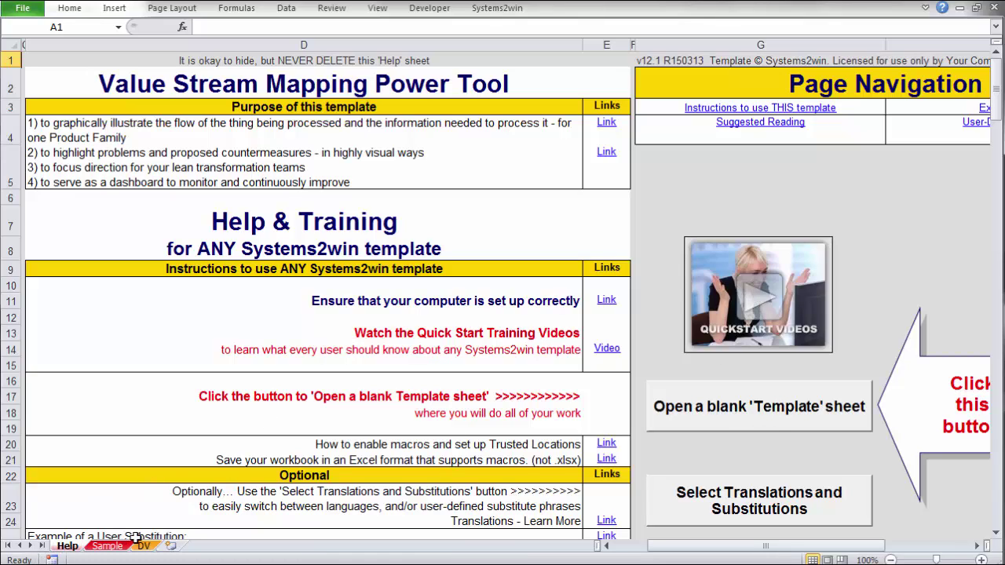
pyautogui.click(752, 409)
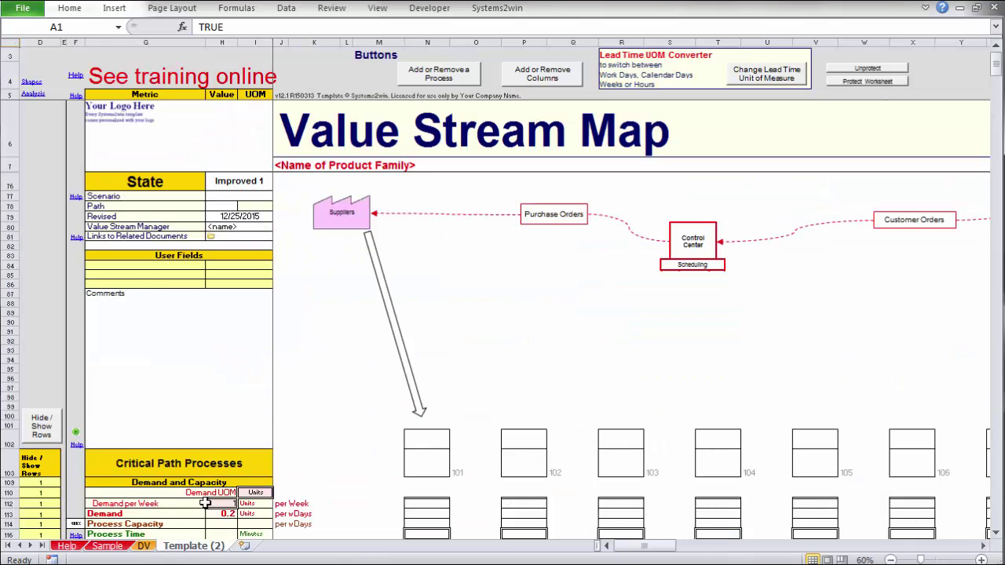
pyautogui.rightClick(190, 546)
pyautogui.click(263, 404)
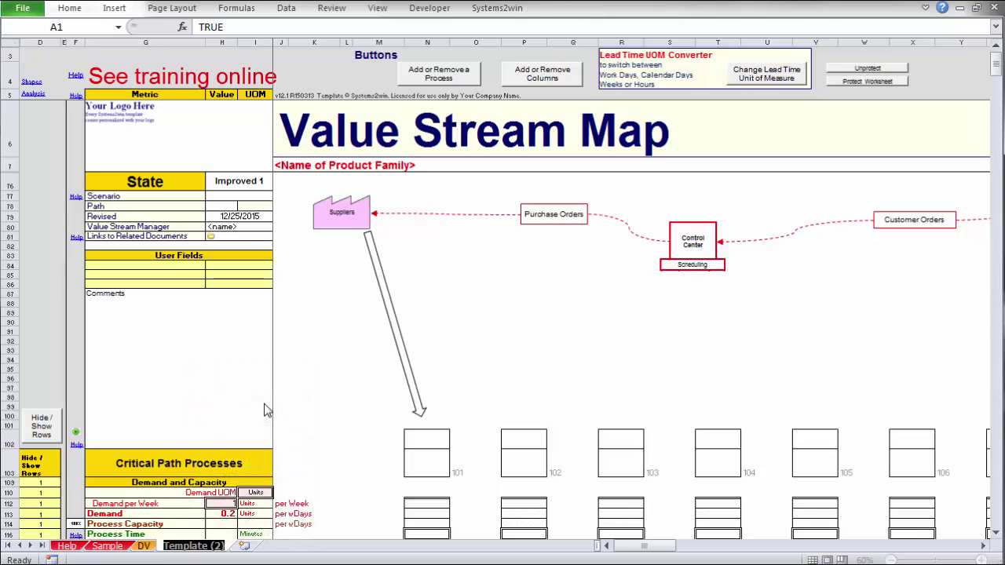
pyautogui.write('AsIs')
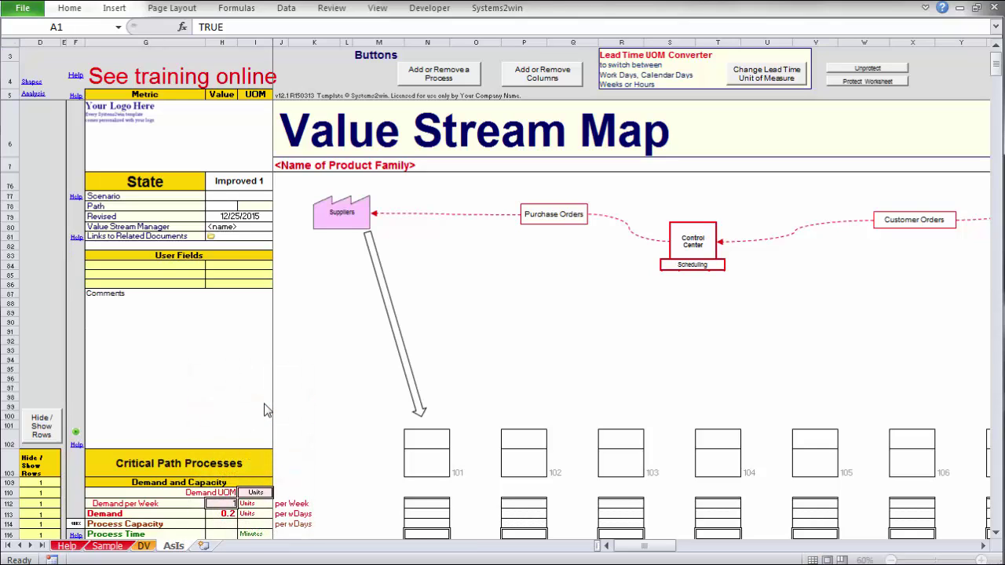
pyautogui.click(217, 180)
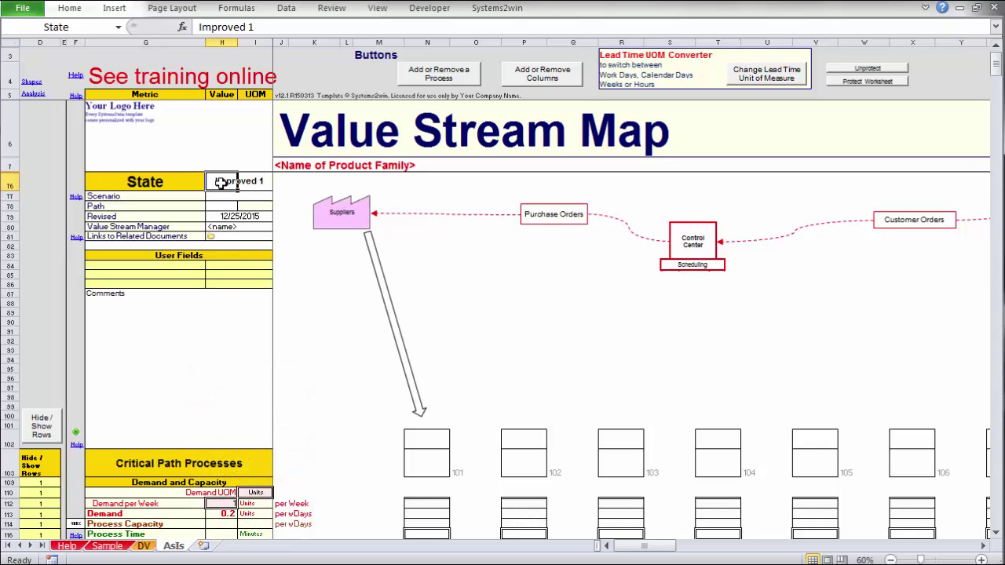
pyautogui.write('AsIs')
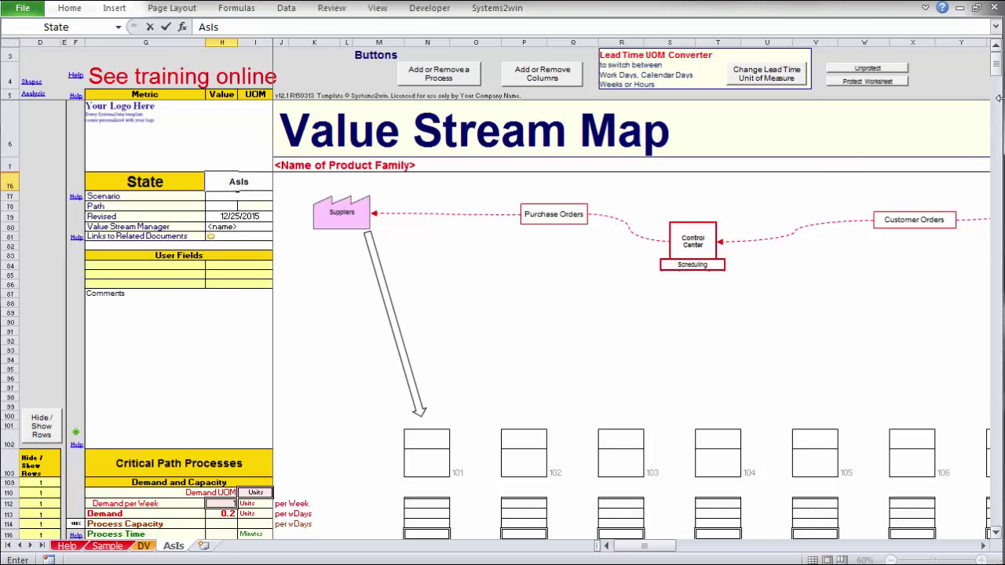
# - Show all rows of the AsIs sheet
pyautogui.moveTo(996, 78); pyautogui.dragTo(995, 108)
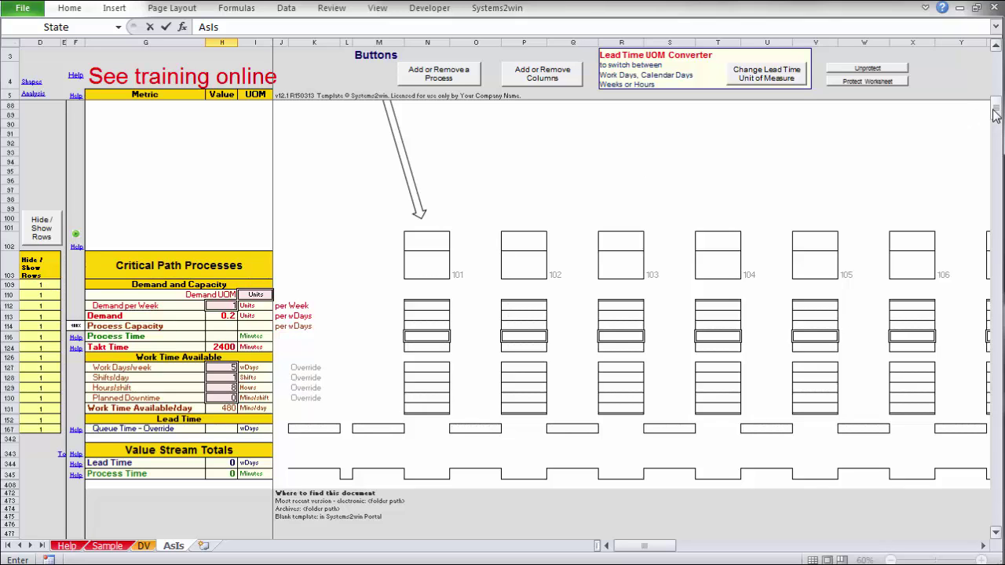
pyautogui.scroll(4, 995, 113)
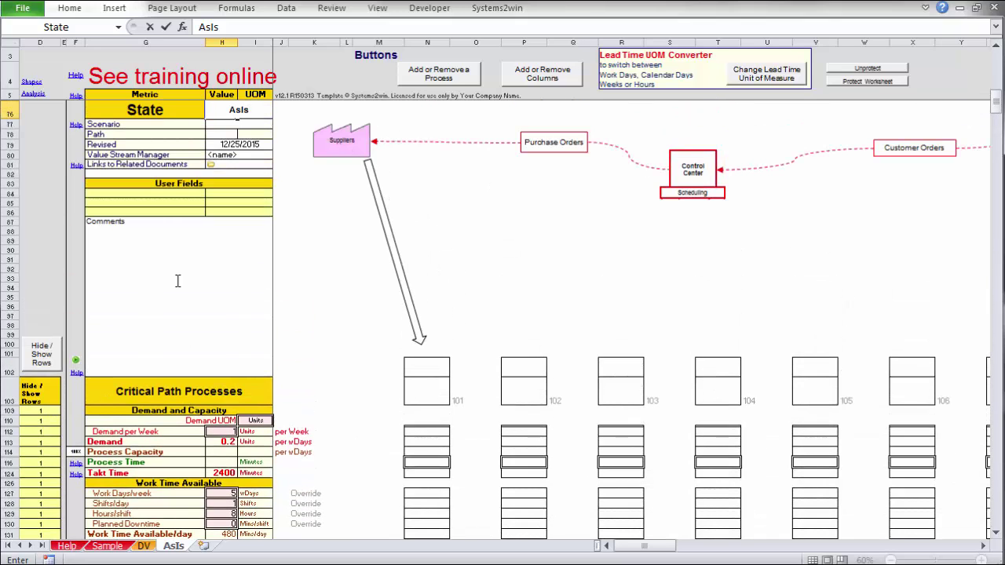
pyautogui.click(38, 364)
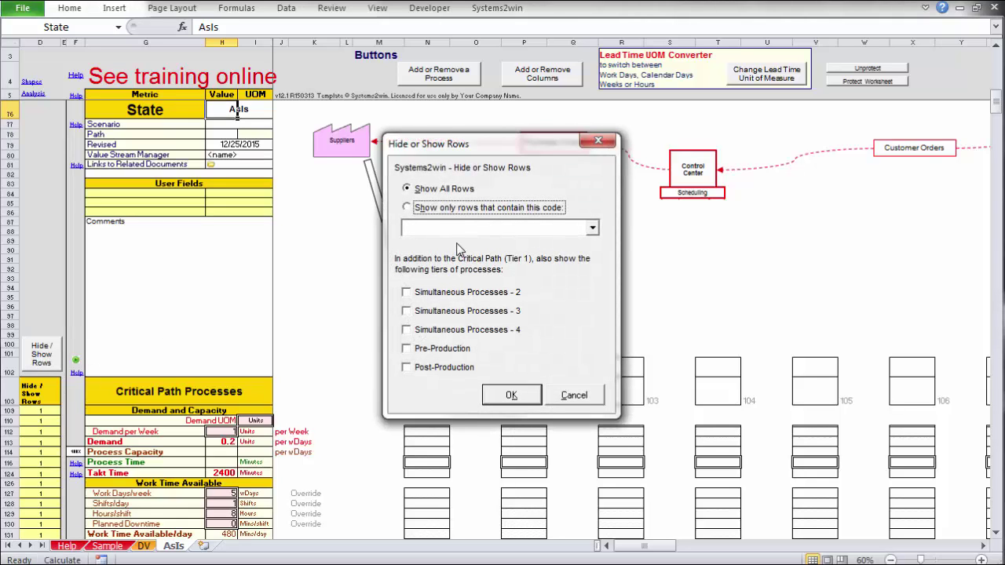
pyautogui.click(525, 392)
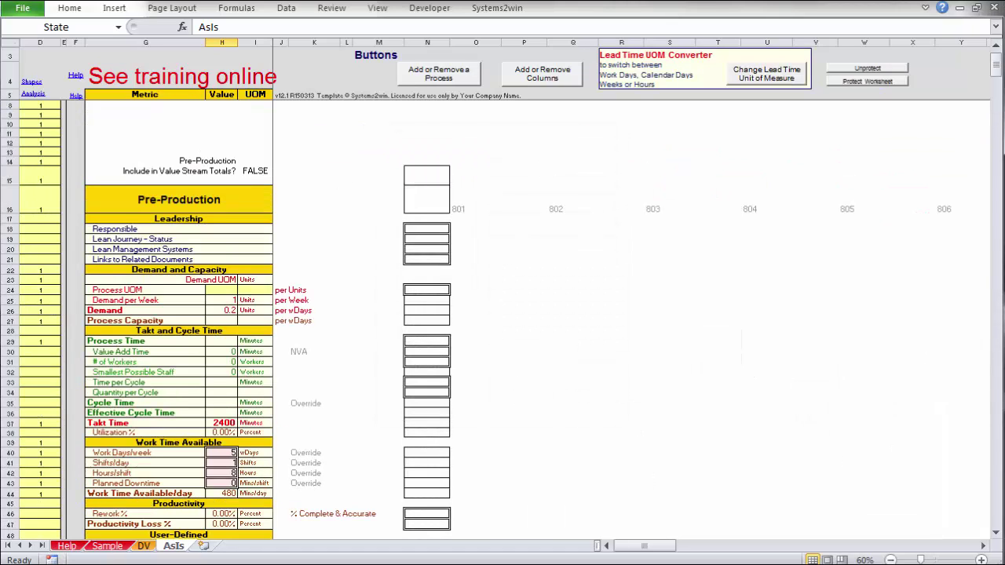
# - Enter the code D in the Hide / Show Rows cell D118 for the critical path's # of Workers row
pyautogui.moveTo(995, 48); pyautogui.dragTo(996, 121)
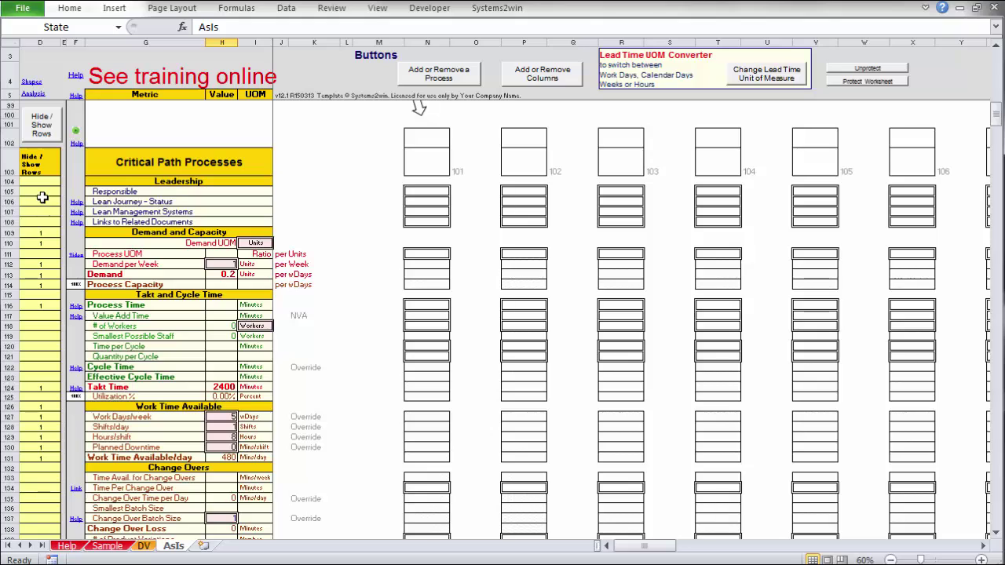
pyautogui.click(41, 326)
pyautogui.write('D')
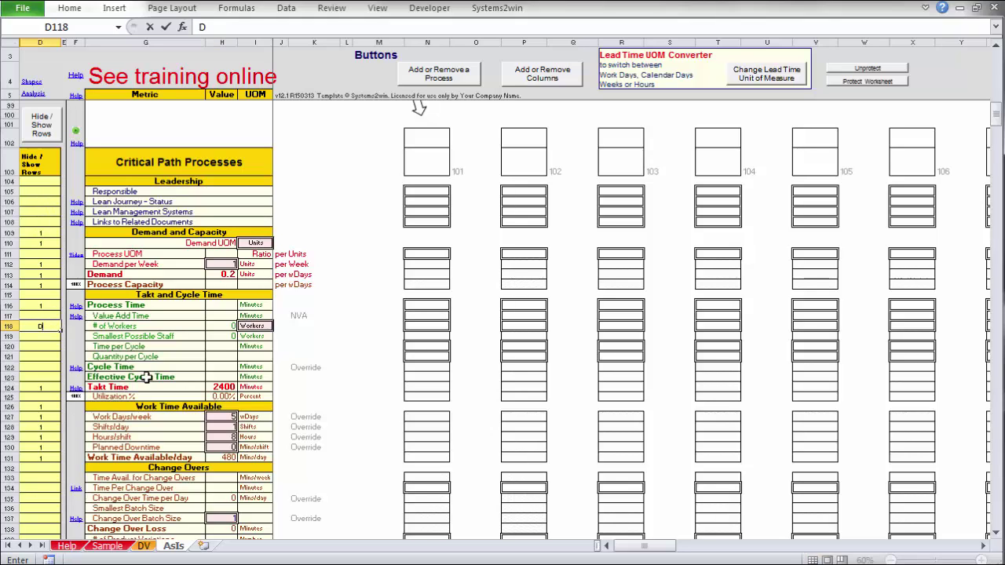
pyautogui.click(48, 343)
pyautogui.press('Up')
pyautogui.press('Up')
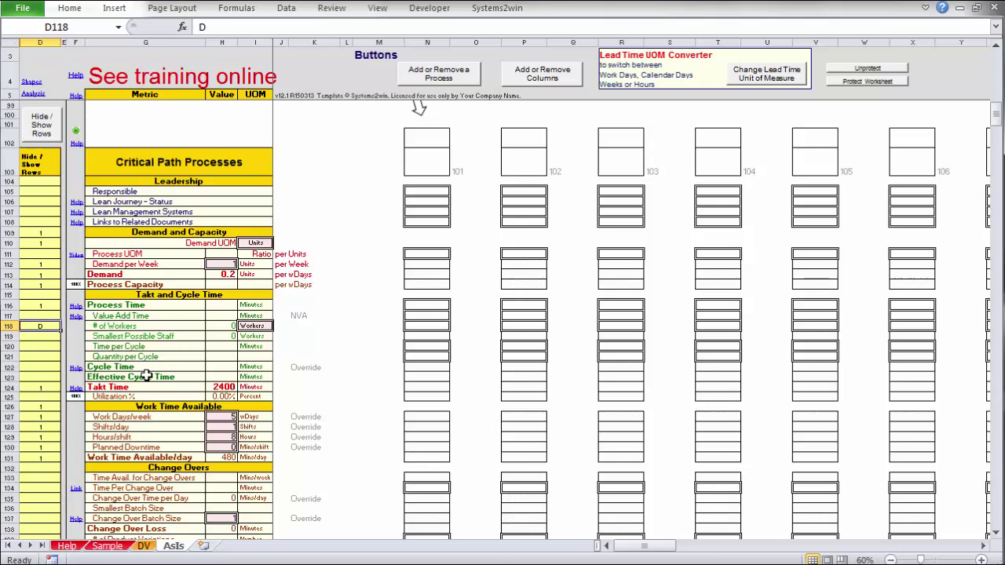
# - Copy the code D from D118 over the 1 codes in D109:D110, D112:D114, D116, D124 and D126:D131
pyautogui.hotkey('ctrl', 'c')
pyautogui.moveTo(40, 233); pyautogui.dragTo(42, 288)
pyautogui.hotkey('ctrl', 'v')
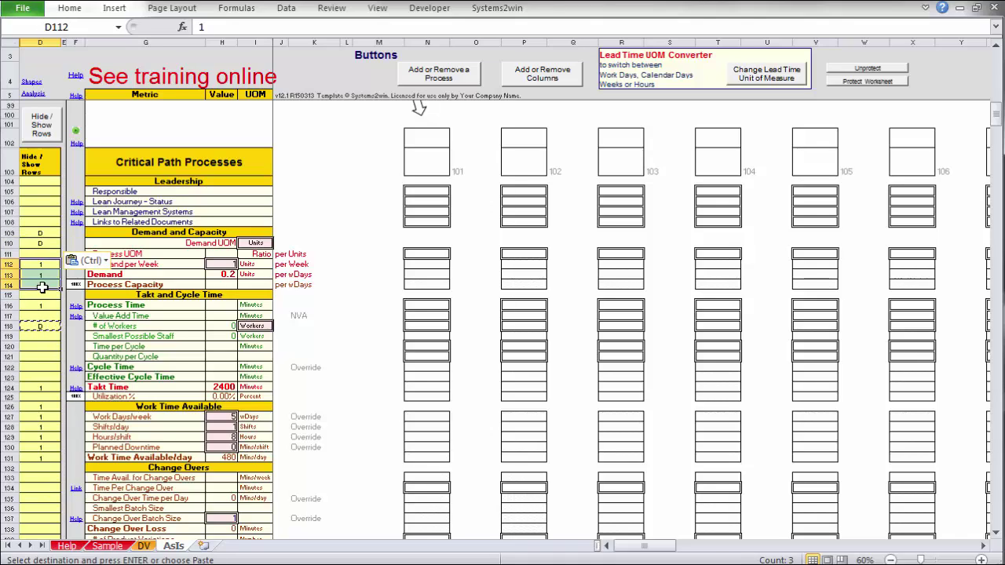
pyautogui.hotkey('ctrl', 'v')
pyautogui.click(43, 306)
pyautogui.hotkey('ctrl', 'v')
pyautogui.click(50, 388)
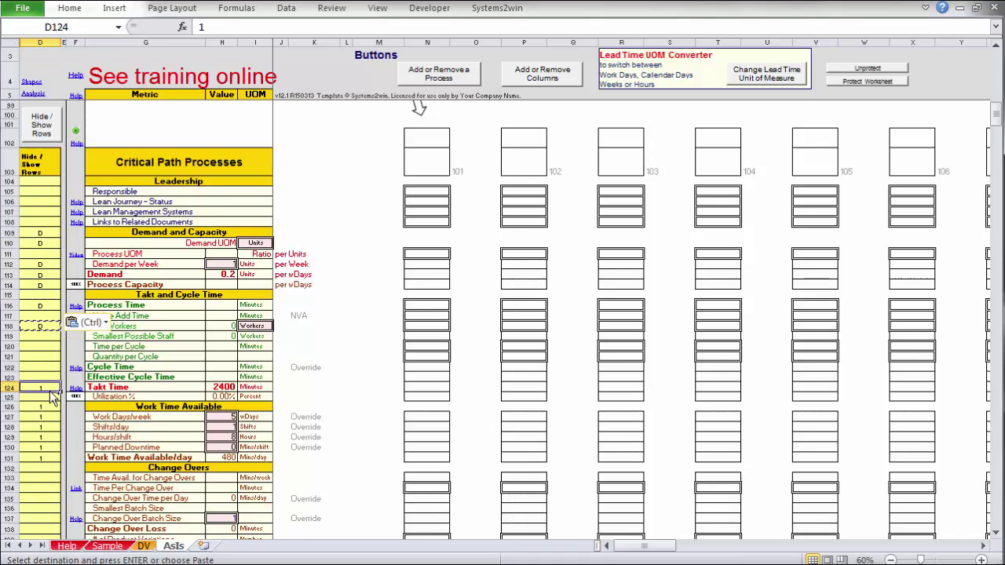
pyautogui.hotkey('ctrl', 'v')
pyautogui.moveTo(41, 406); pyautogui.dragTo(42, 455)
pyautogui.hotkey('ctrl', 'v')
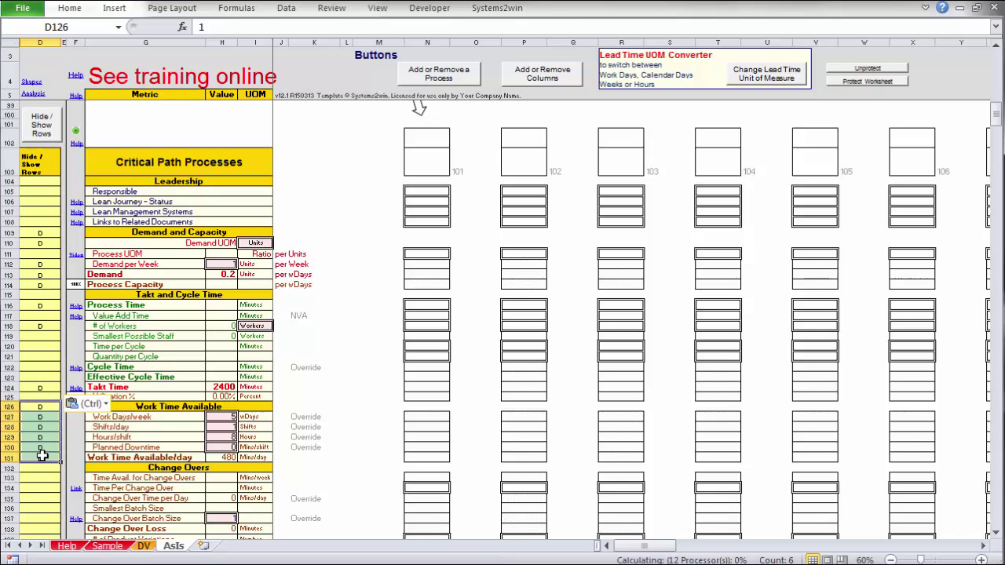
pyautogui.click(377, 190)
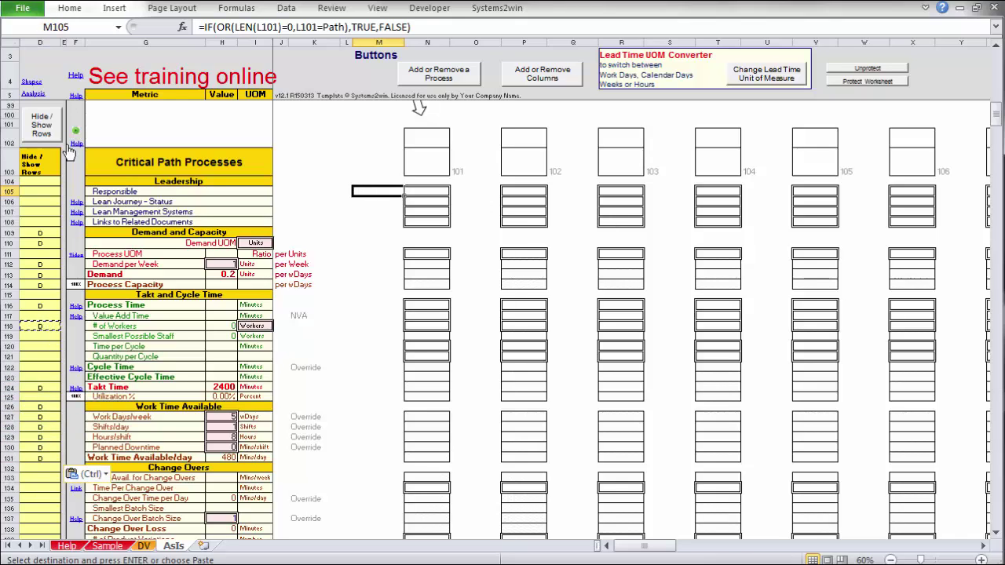
# - Check which row codes the Hide or Show Rows dialog offers, without applying a filter
pyautogui.click(48, 130)
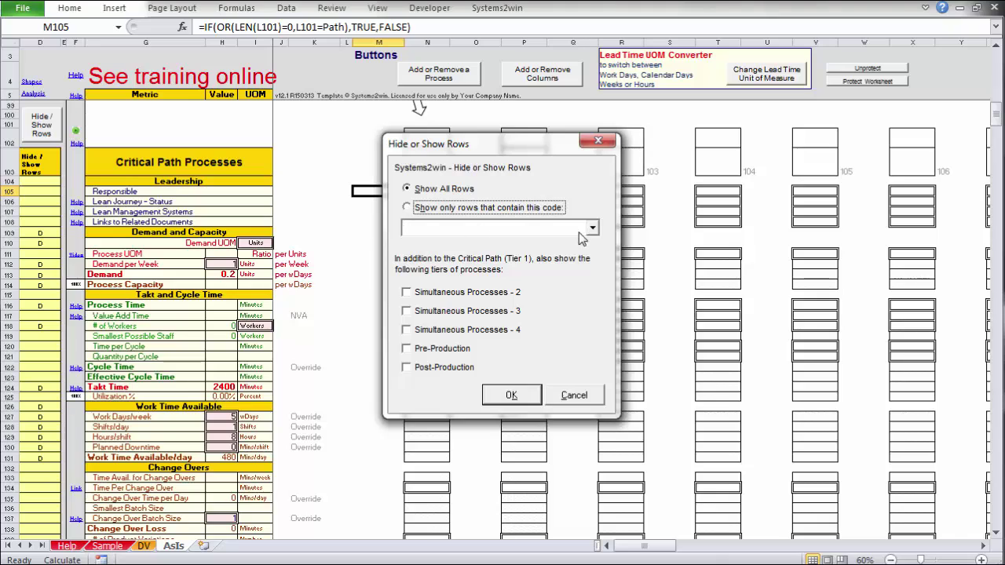
pyautogui.click(593, 231)
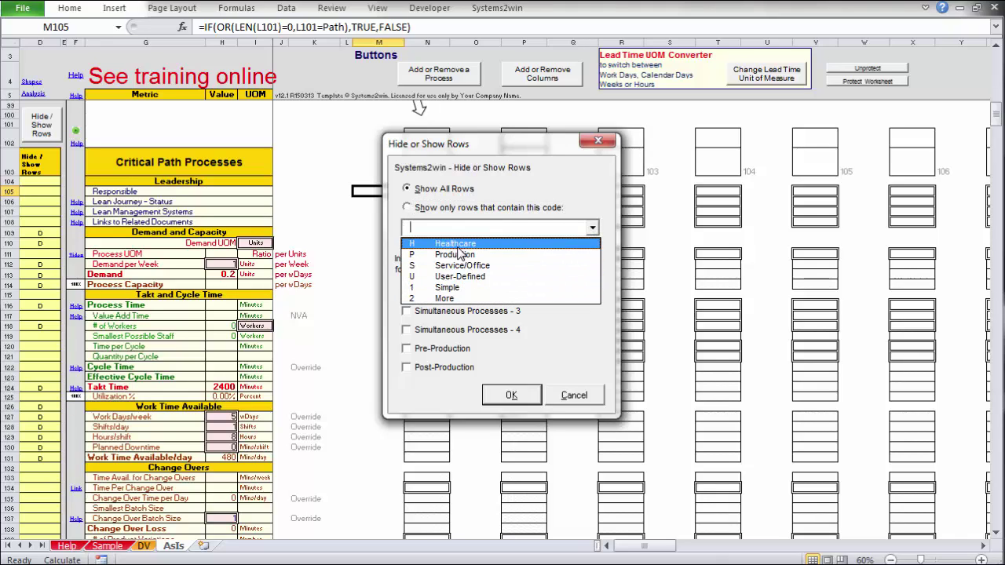
pyautogui.click(581, 397)
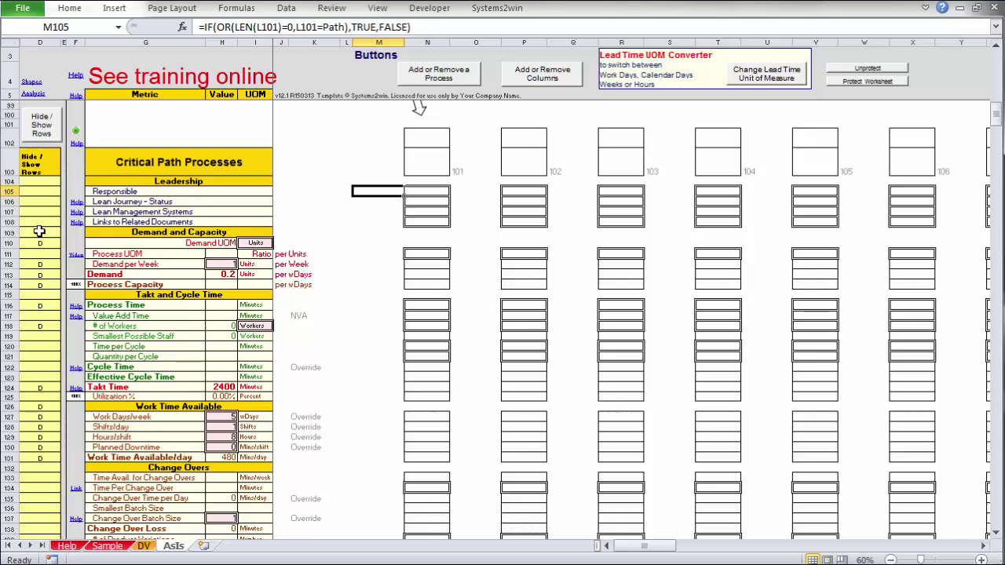
pyautogui.click(39, 231)
# - Add code D to the Hide / Show Rows list on the DV sheet, with the person's first name as its description
pyautogui.click(144, 545)
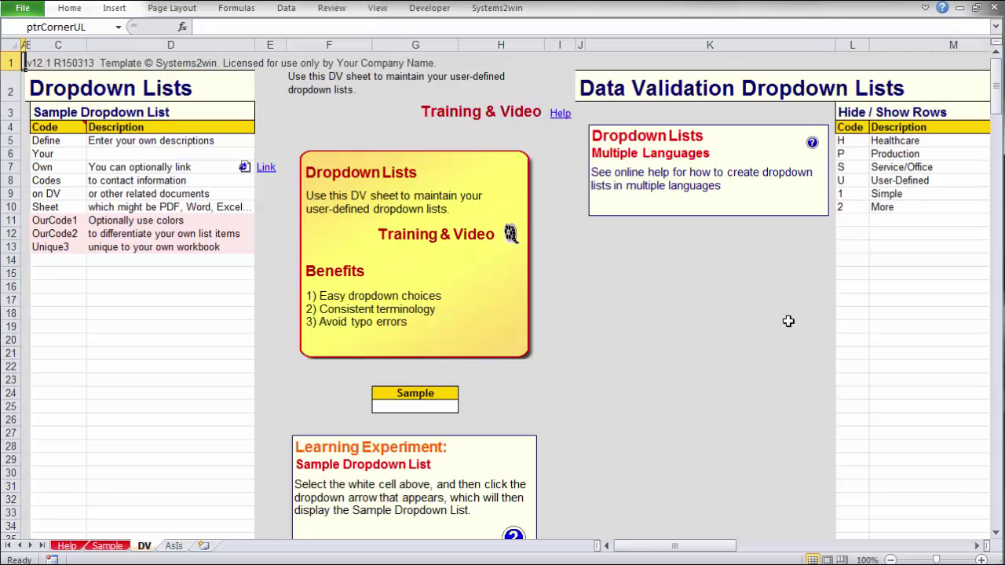
pyautogui.click(854, 221)
pyautogui.write('D')
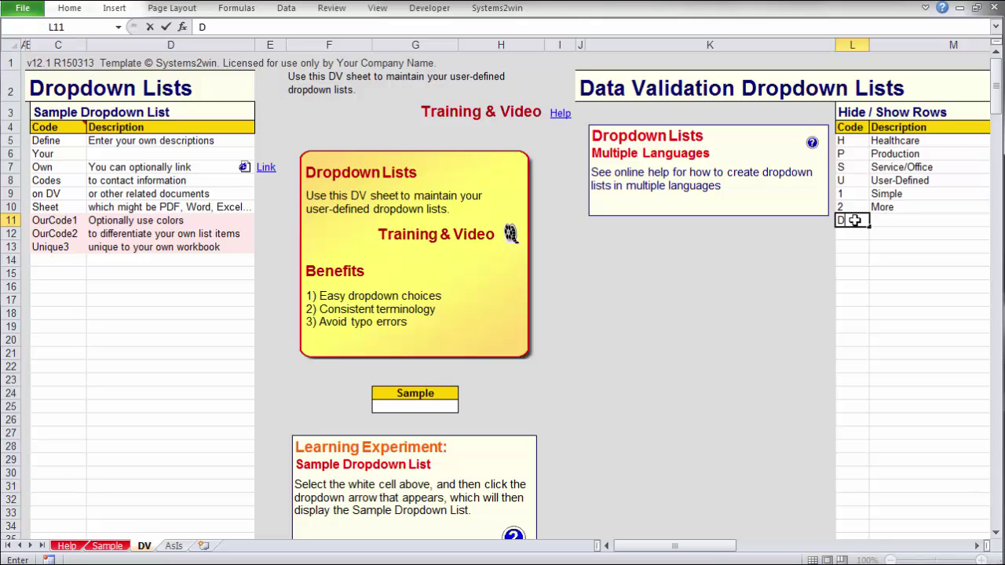
pyautogui.click(892, 221)
pyautogui.write('Dean')
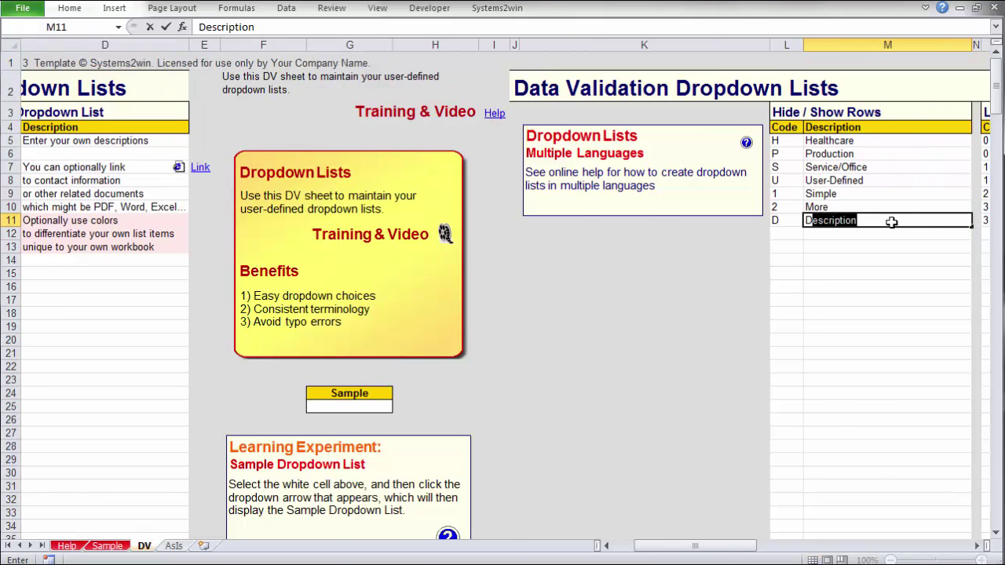
pyautogui.click(888, 271)
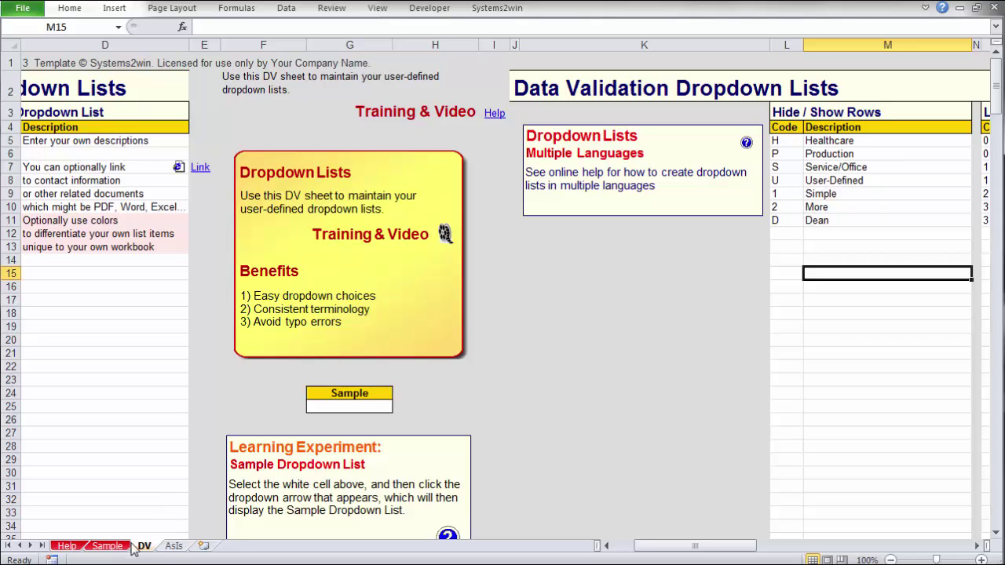
# - Show only the AsIs sheet rows containing the user-defined code D and review the filtered map
pyautogui.click(172, 546)
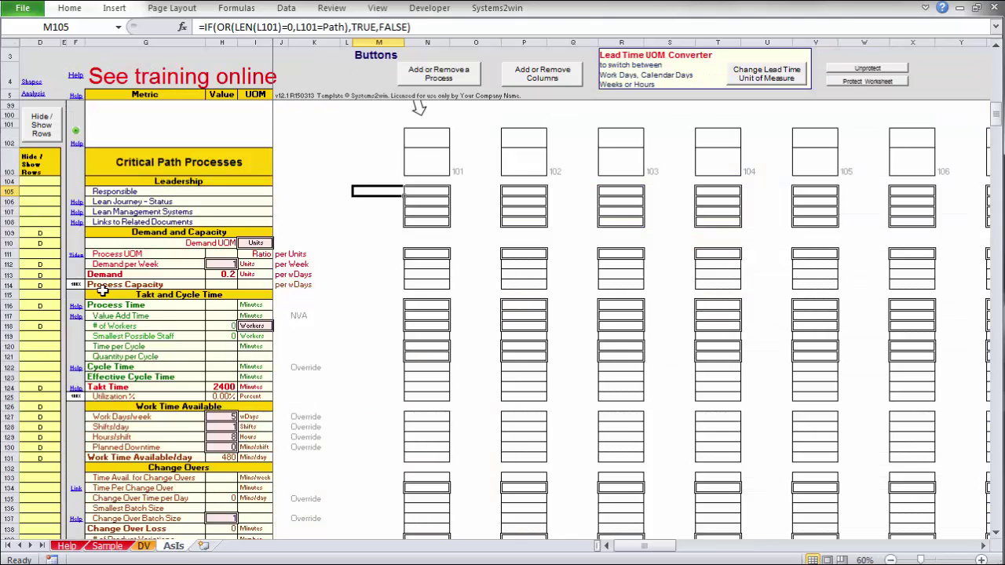
pyautogui.click(41, 125)
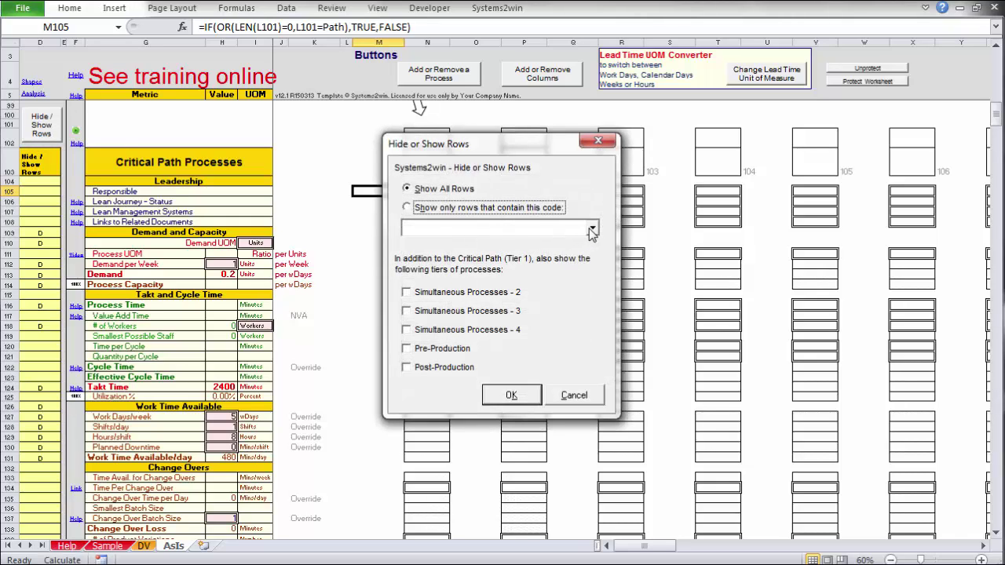
pyautogui.click(407, 208)
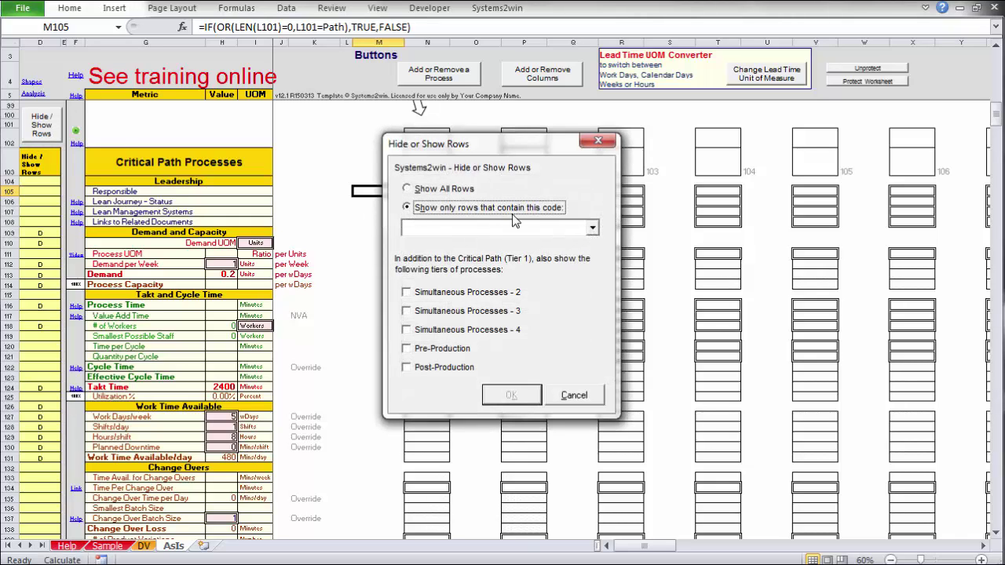
pyautogui.click(593, 227)
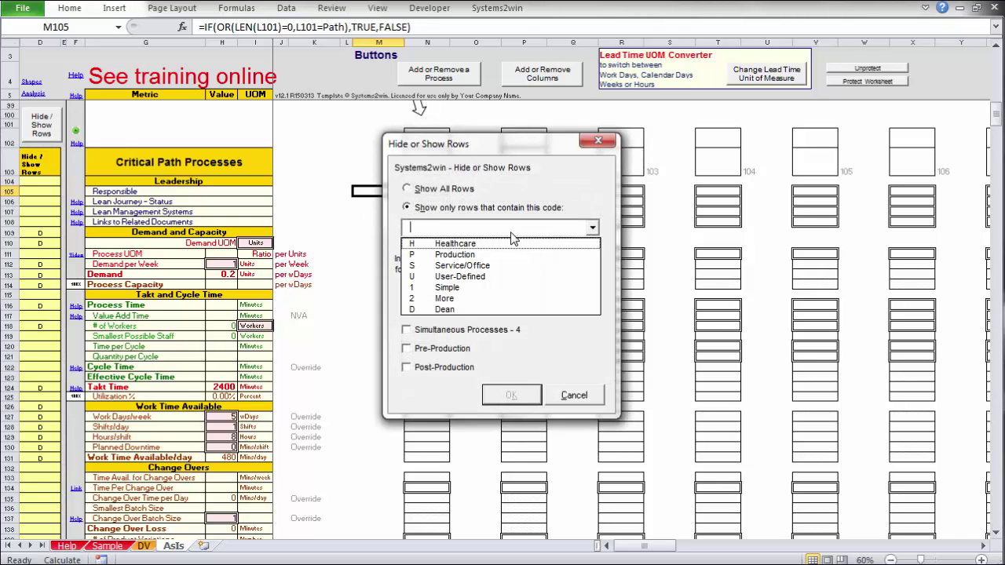
pyautogui.click(486, 310)
pyautogui.click(510, 395)
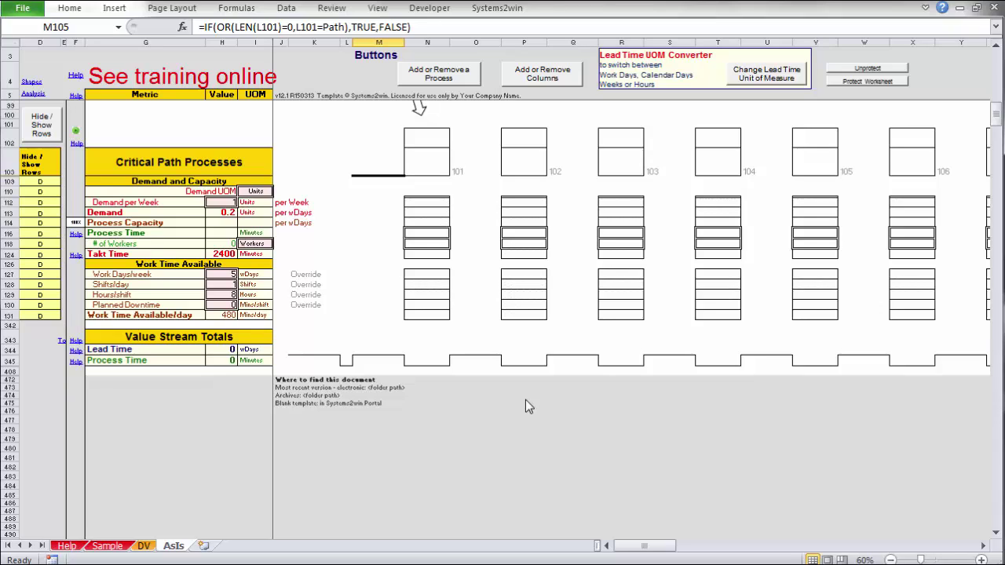
pyautogui.click(482, 190)
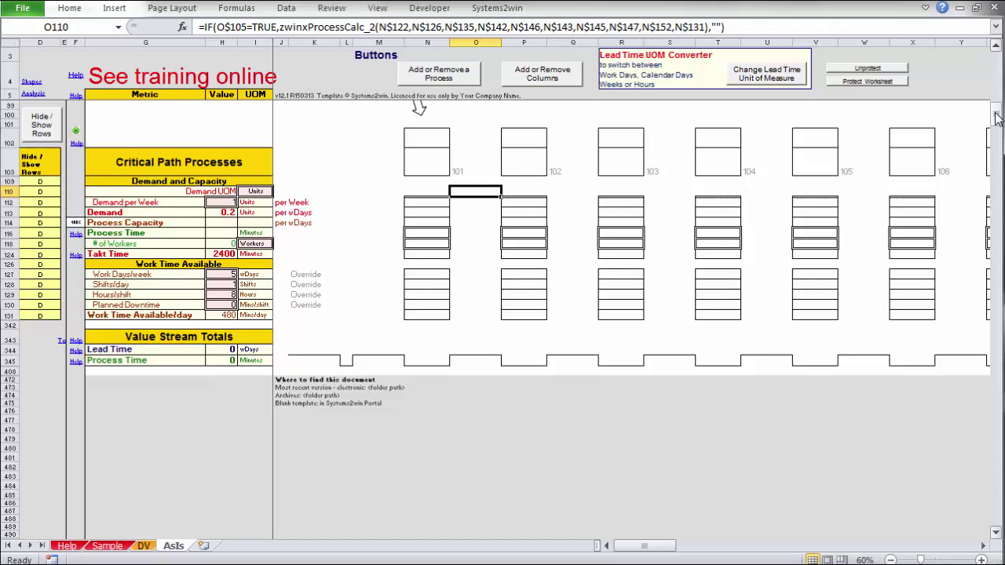
pyautogui.moveTo(995, 116); pyautogui.dragTo(999, 99)
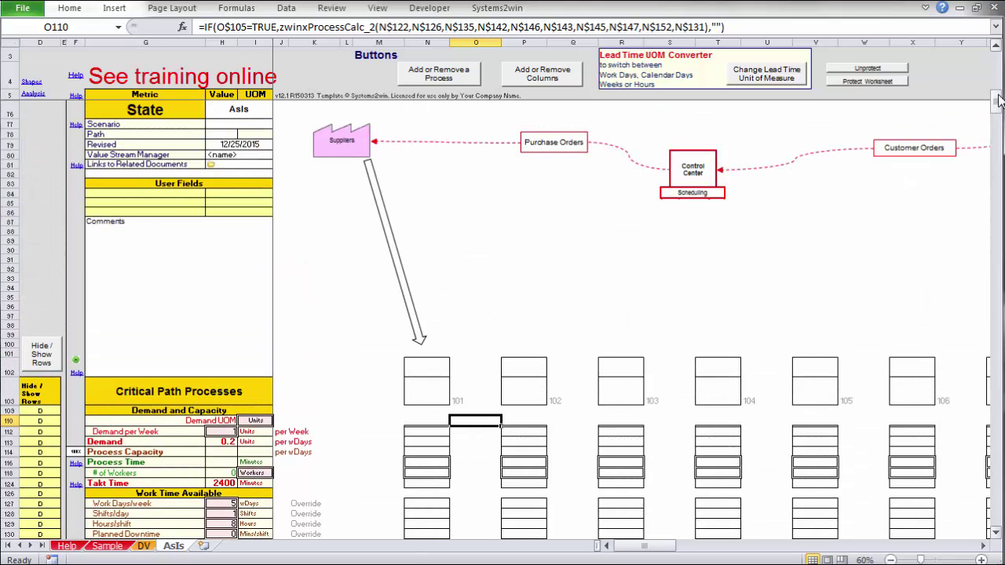